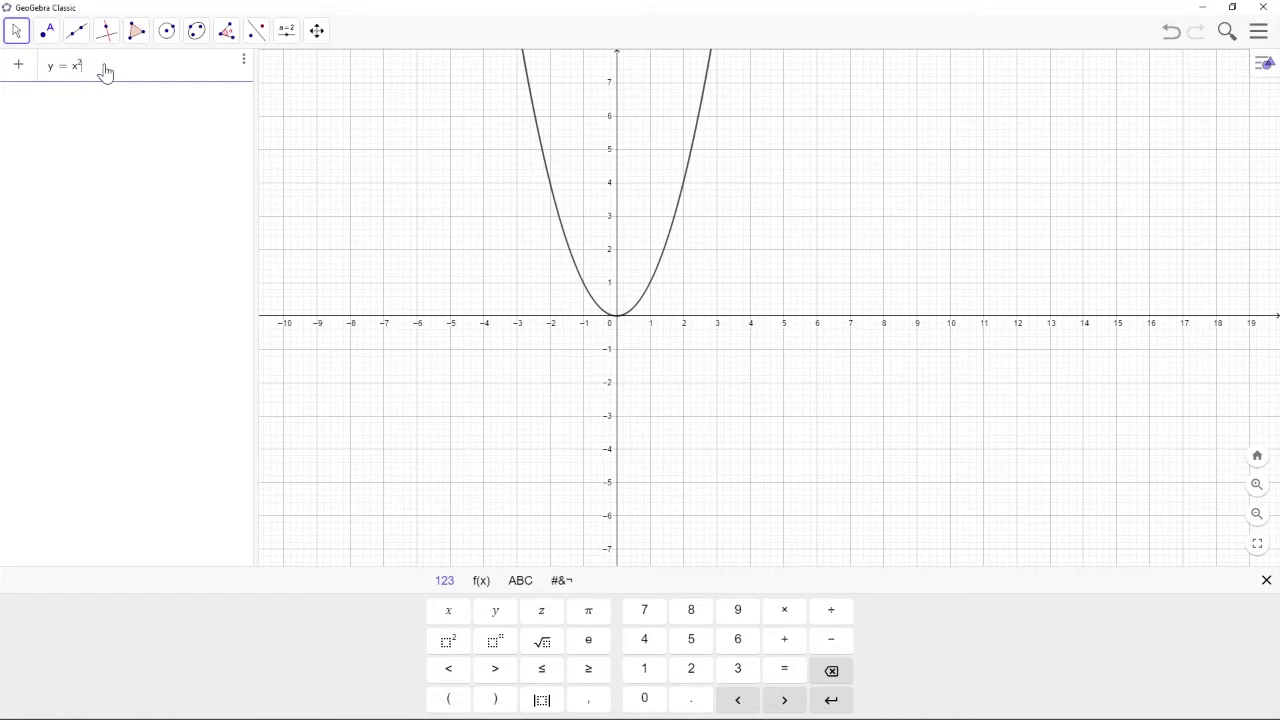
# Complete the parabola's equation as y = x² − 2x − 3 and plot it.
pyautogui.write('- 2x ')
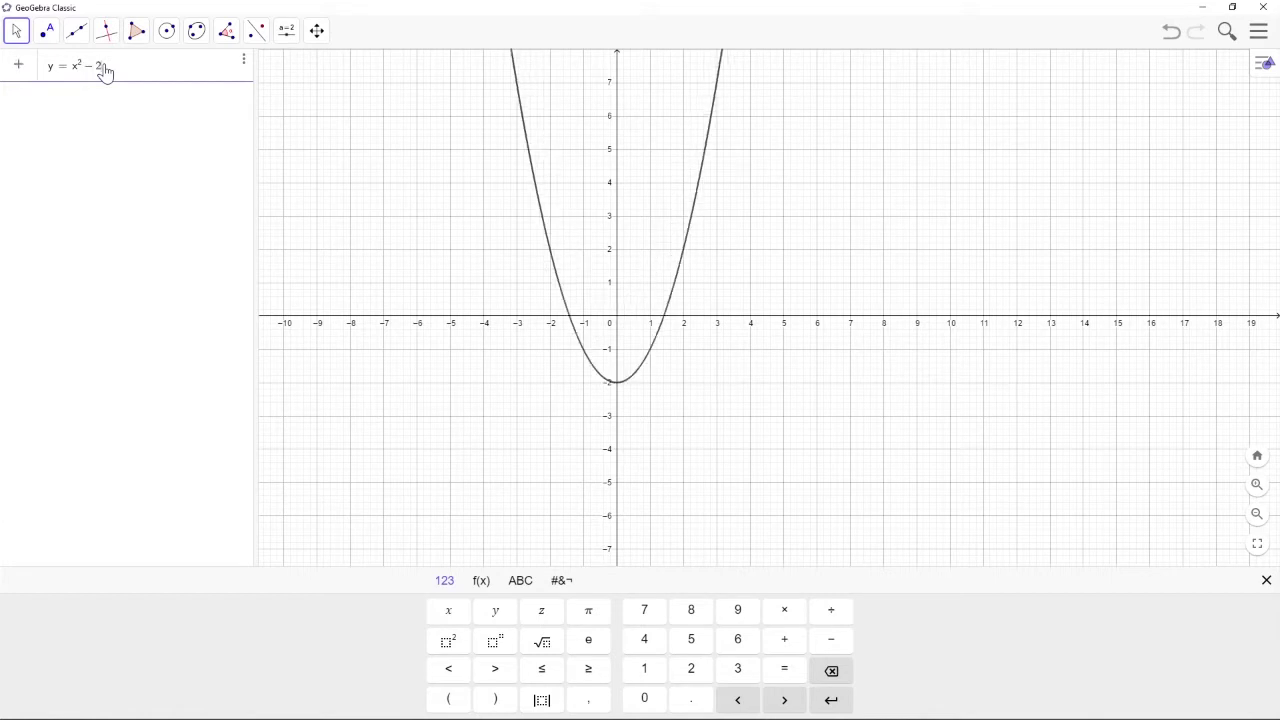
pyautogui.write('- 3')
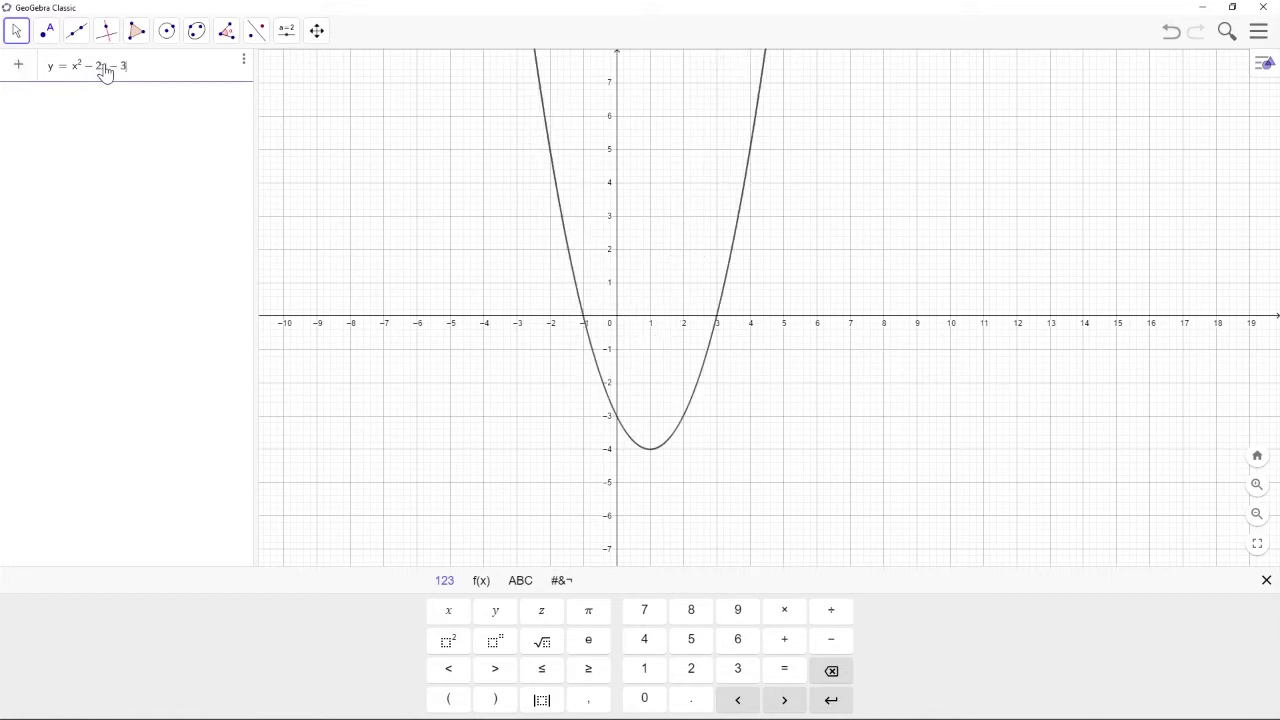
pyautogui.press('Return')
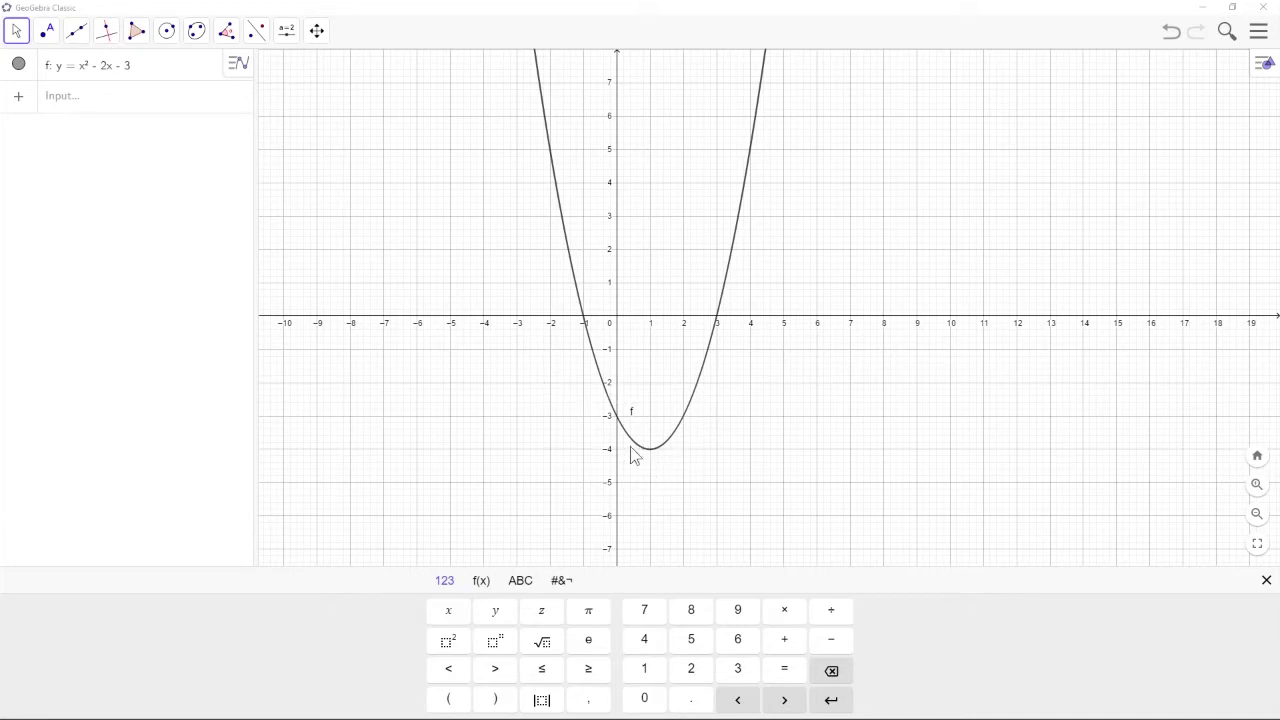
# Mark the parabola's vertex with the Extremum tool.
pyautogui.click(49, 32)
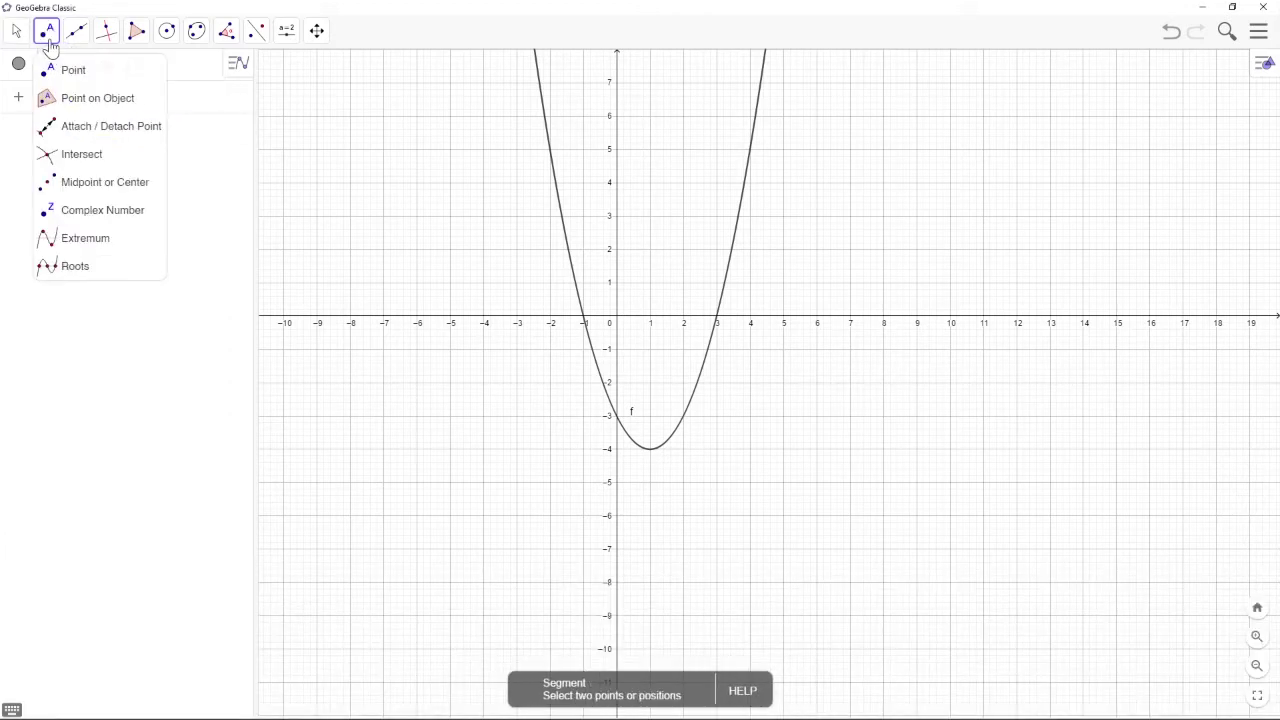
pyautogui.click(80, 242)
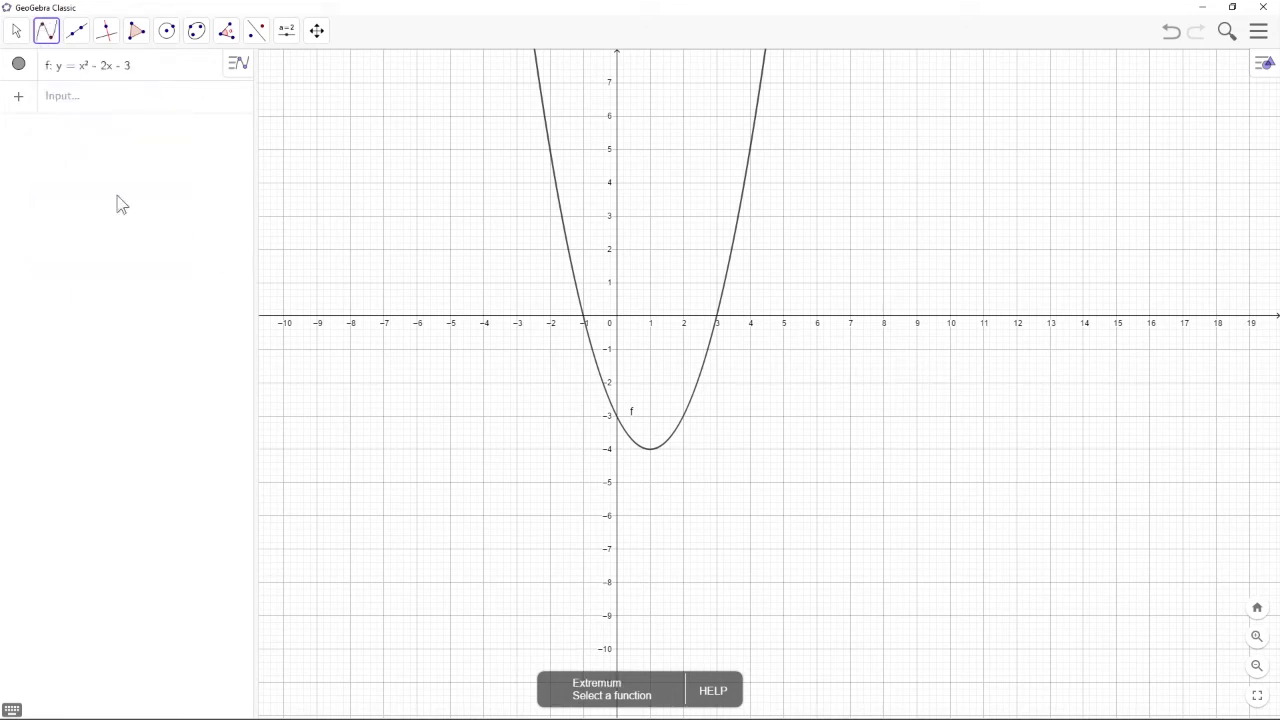
pyautogui.click(565, 235)
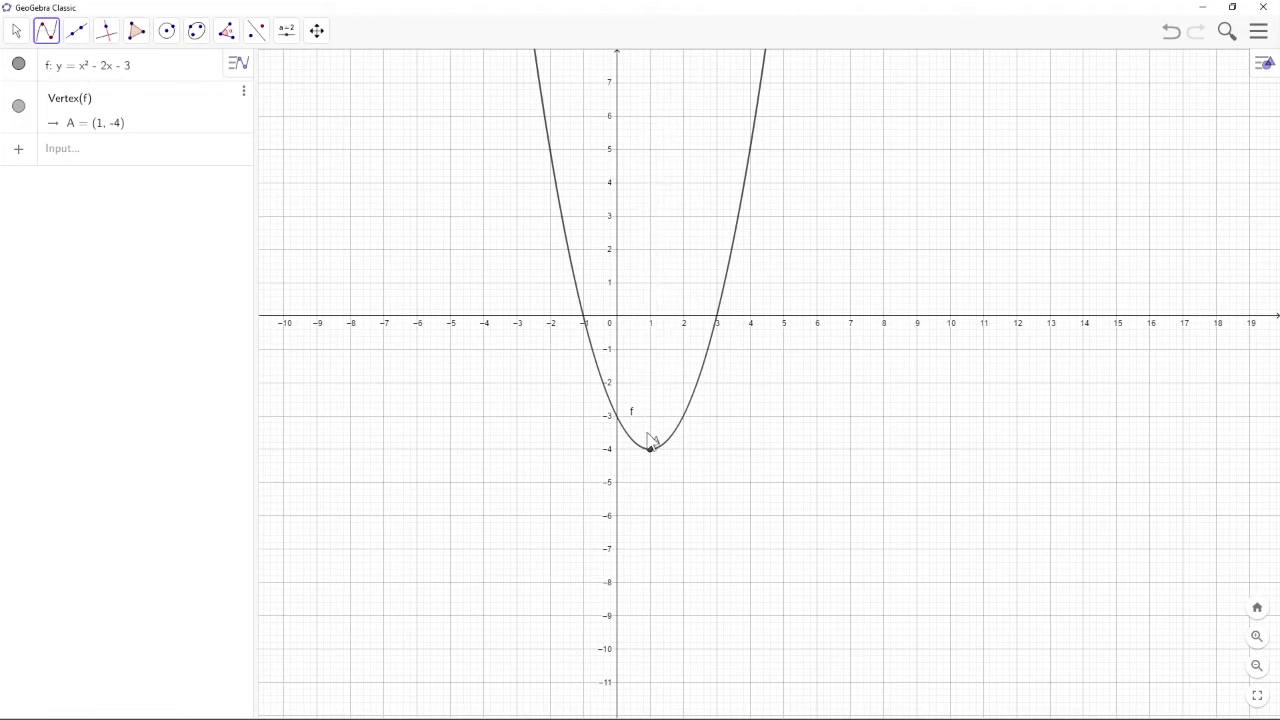
# Draw a vertical line through the parabola's vertex and a new point at (1, 4).
pyautogui.click(43, 32)
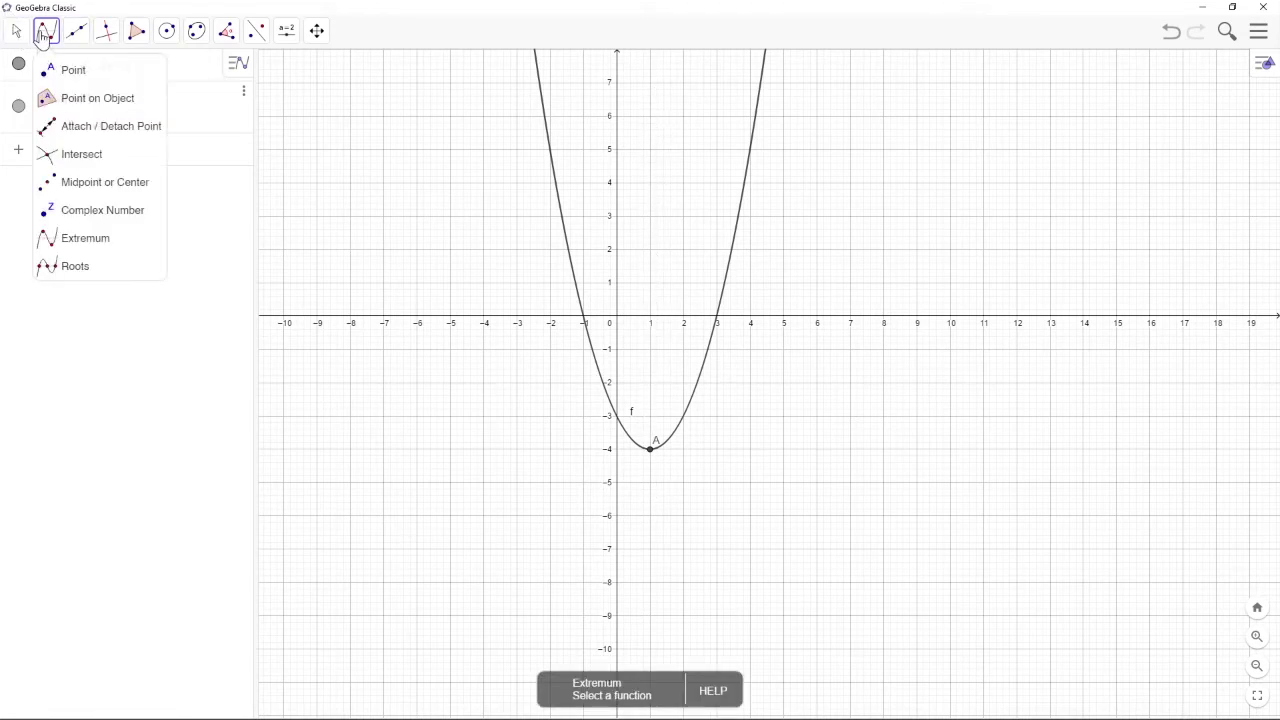
pyautogui.moveTo(77, 33)
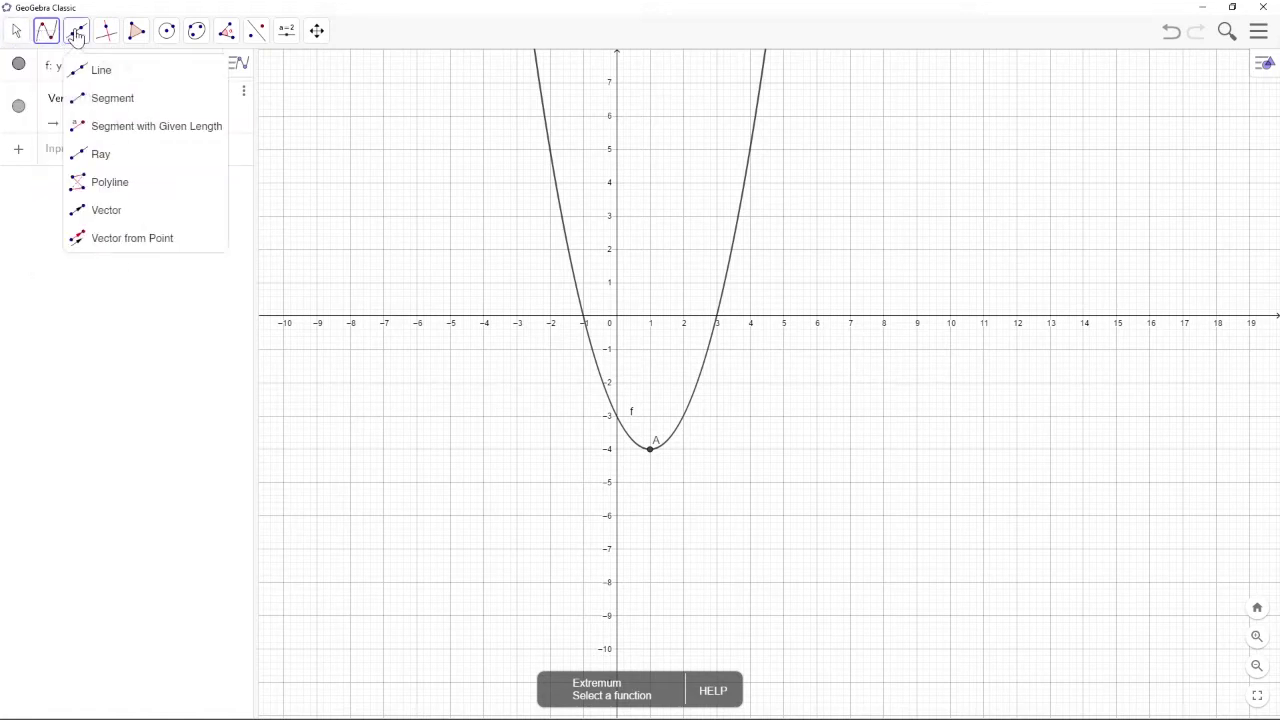
pyautogui.click(91, 72)
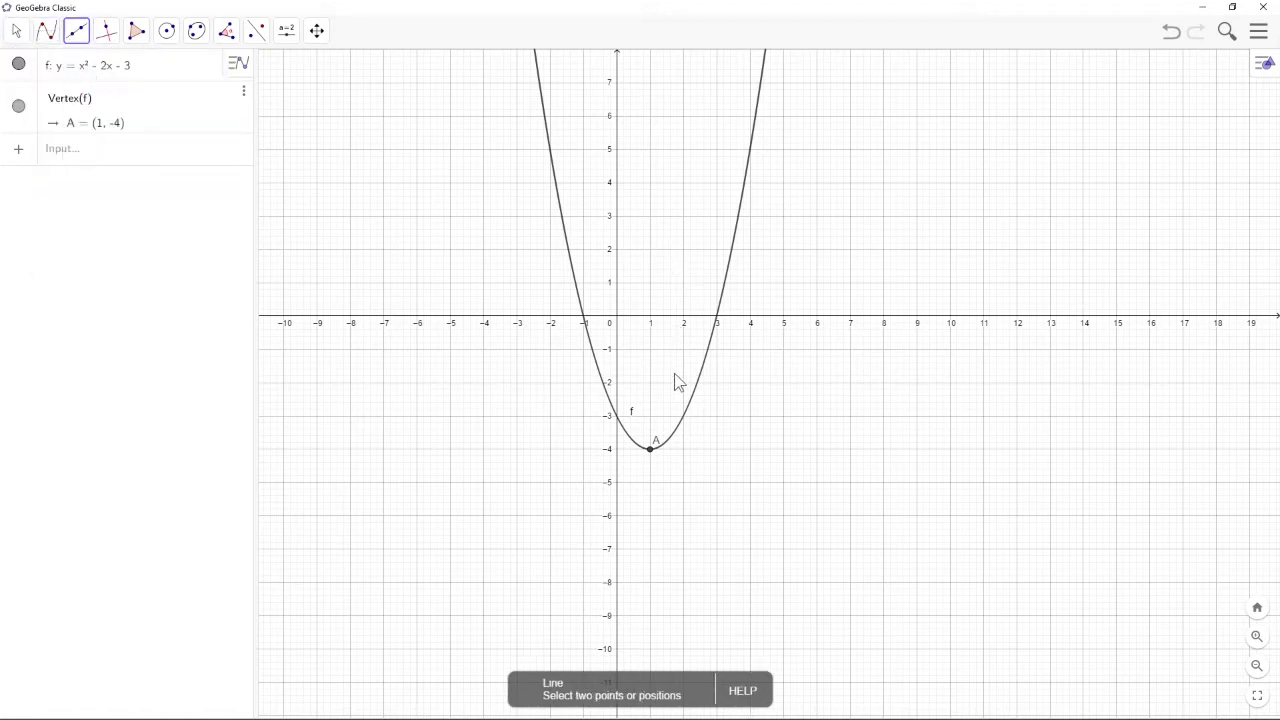
pyautogui.click(651, 452)
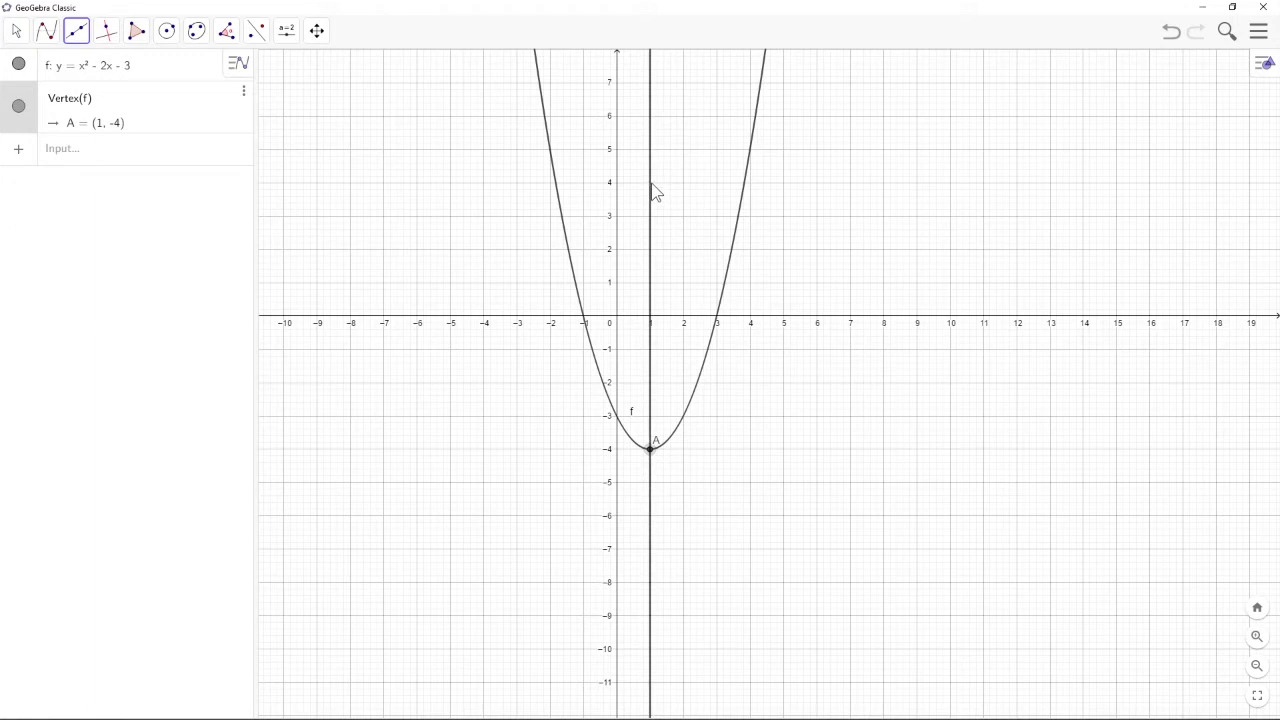
pyautogui.click(650, 183)
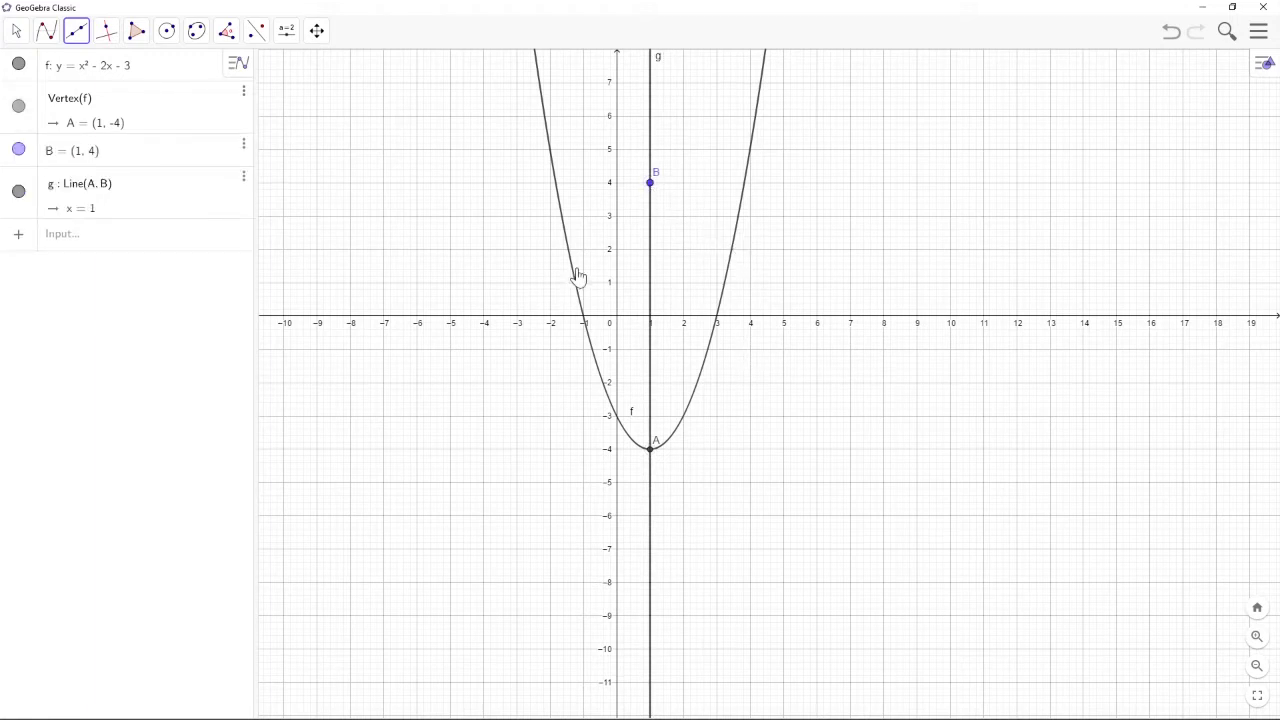
# Open the properties of the vertical line through the vertex and set its color to crimson red.
pyautogui.click(16, 32)
pyautogui.click(46, 30)
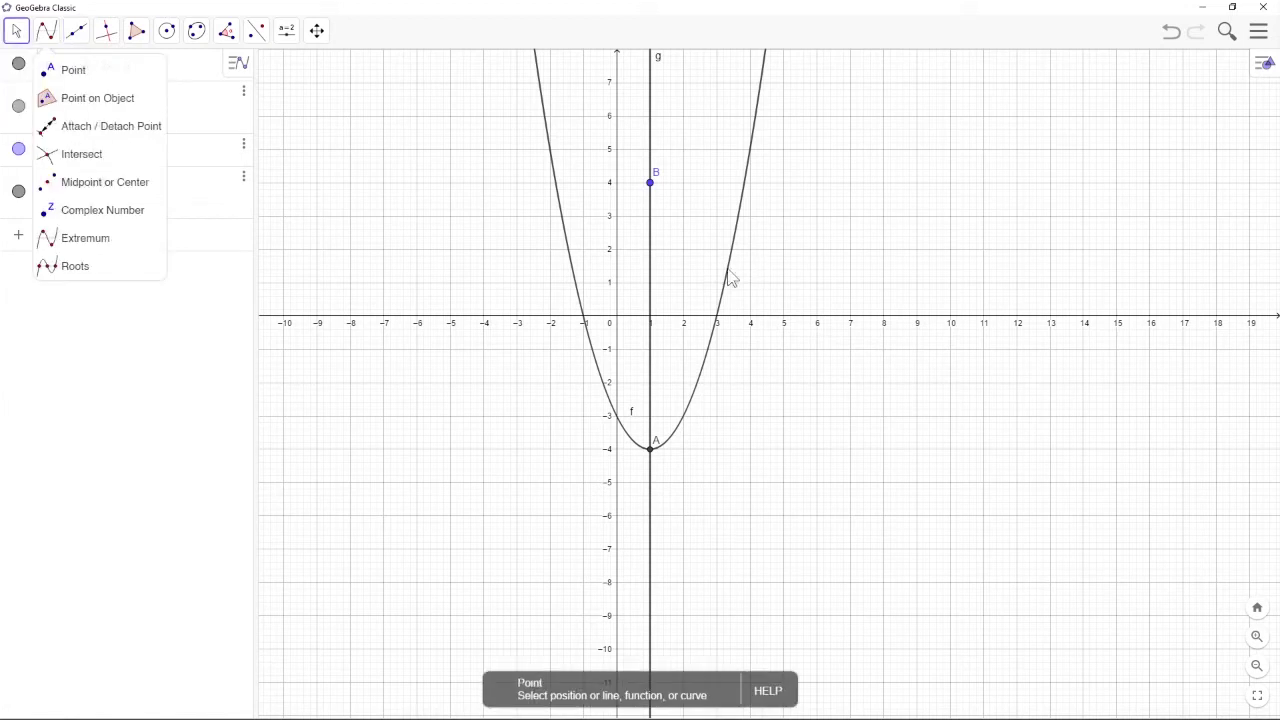
pyautogui.rightClick(651, 275)
pyautogui.click(689, 423)
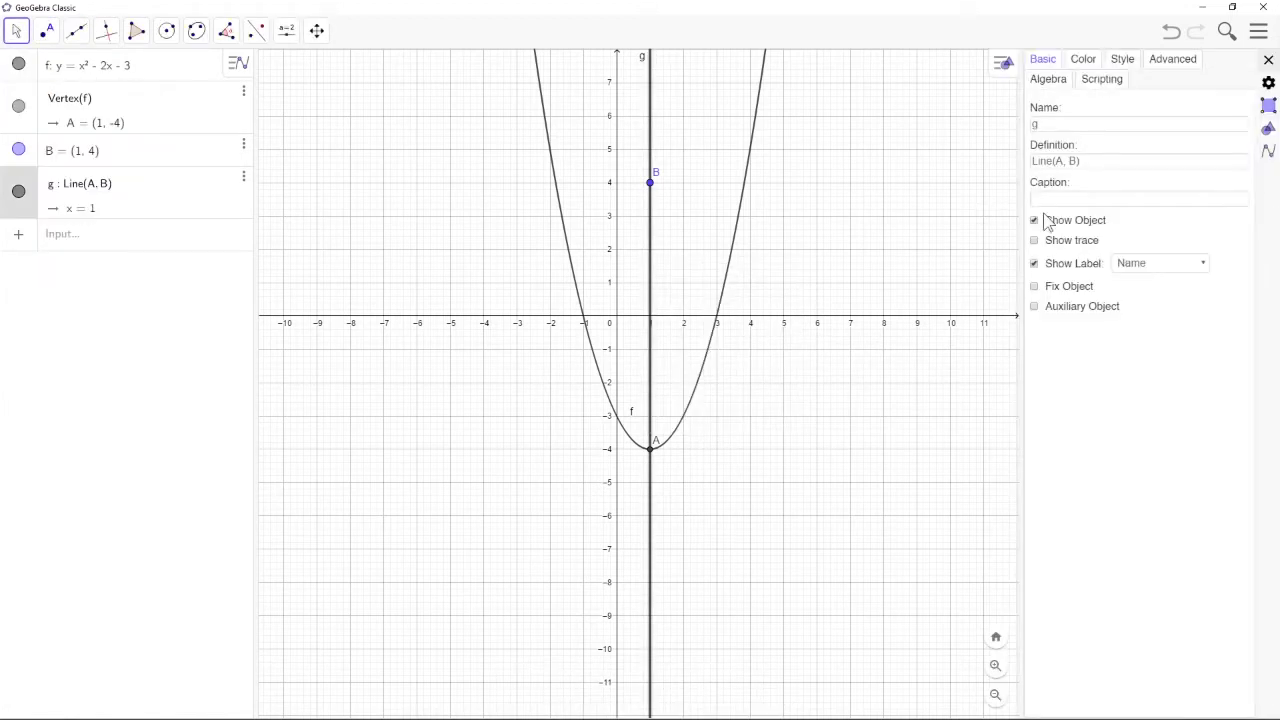
pyautogui.click(1082, 59)
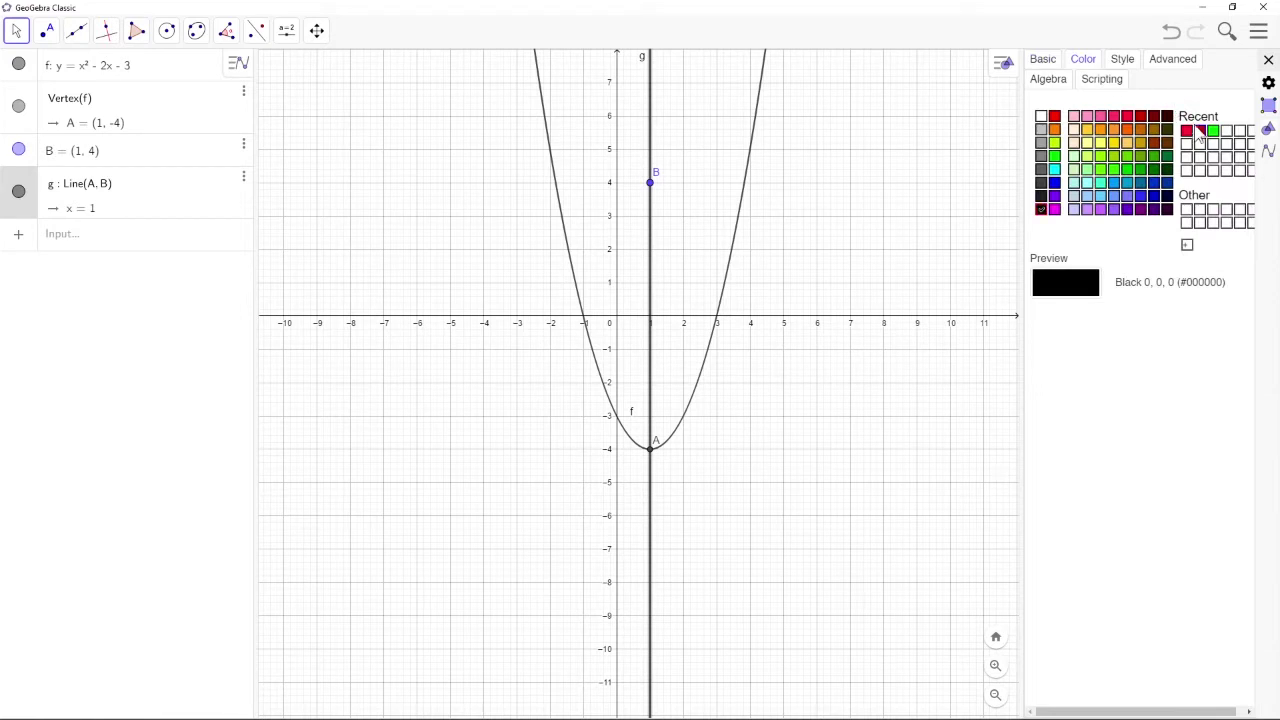
pyautogui.click(1137, 119)
# Change the vertical line's style to dashed and deselect it.
pyautogui.click(1124, 60)
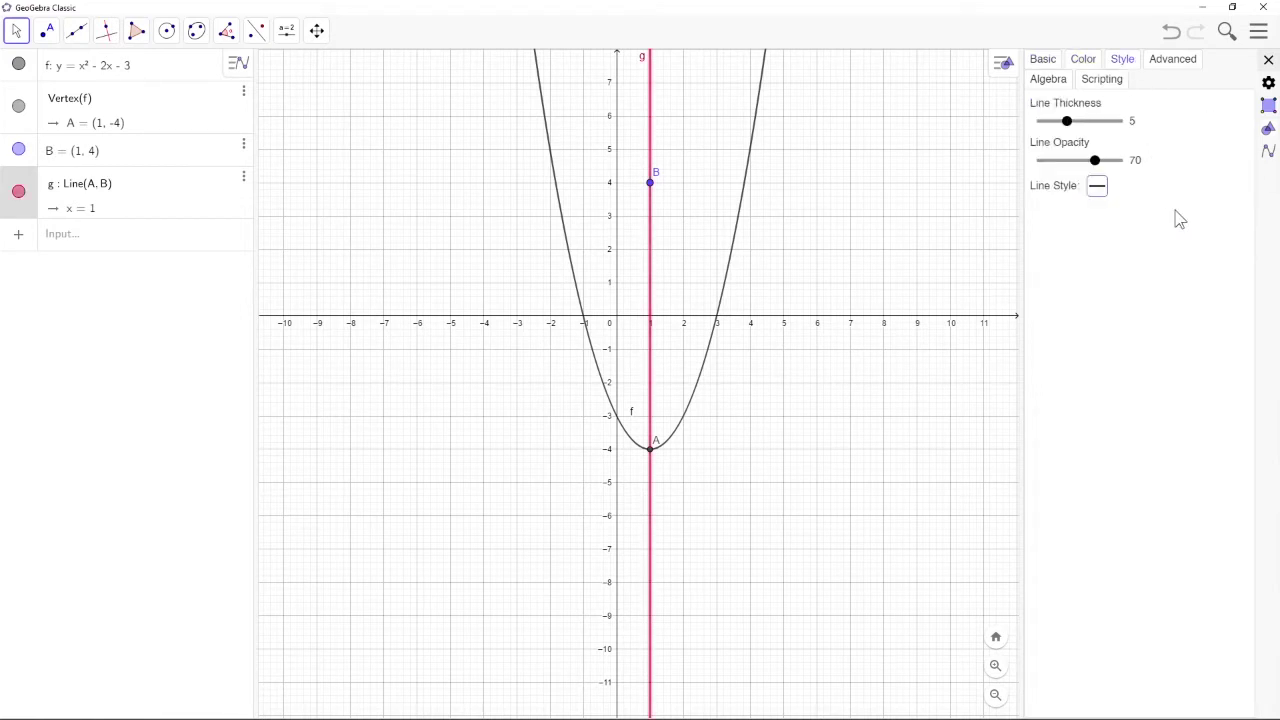
pyautogui.click(1096, 188)
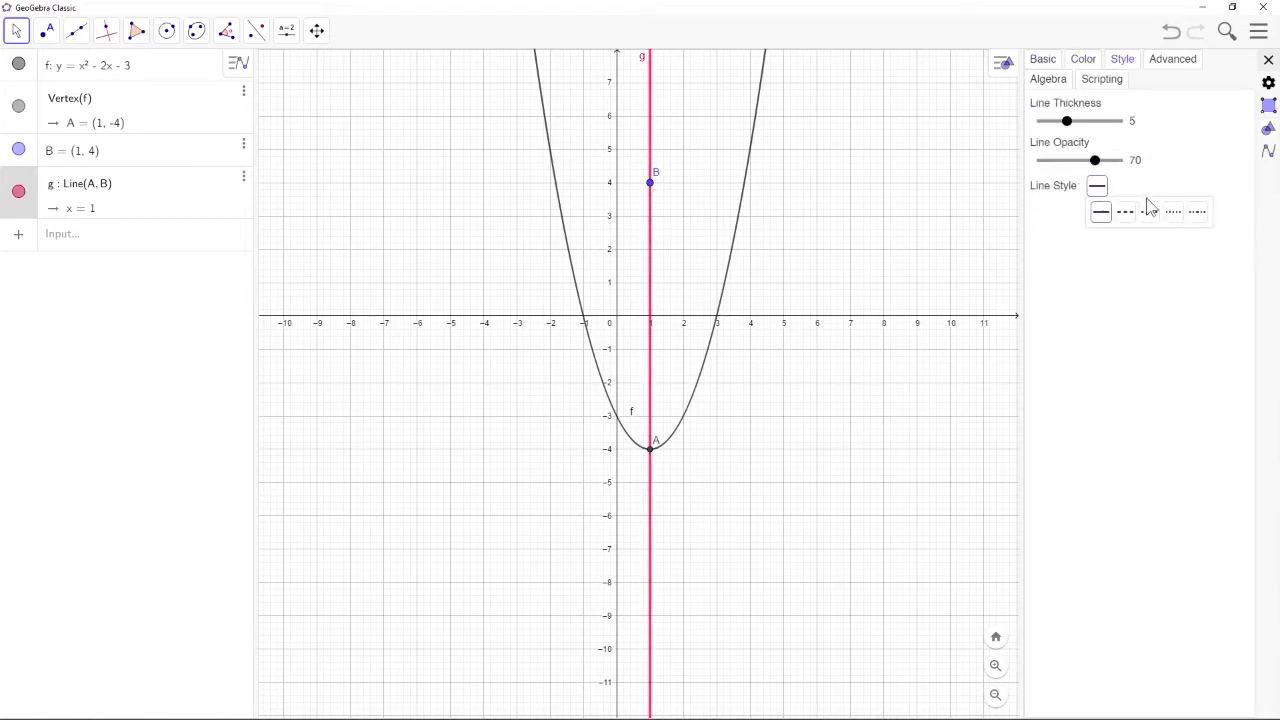
pyautogui.click(1128, 213)
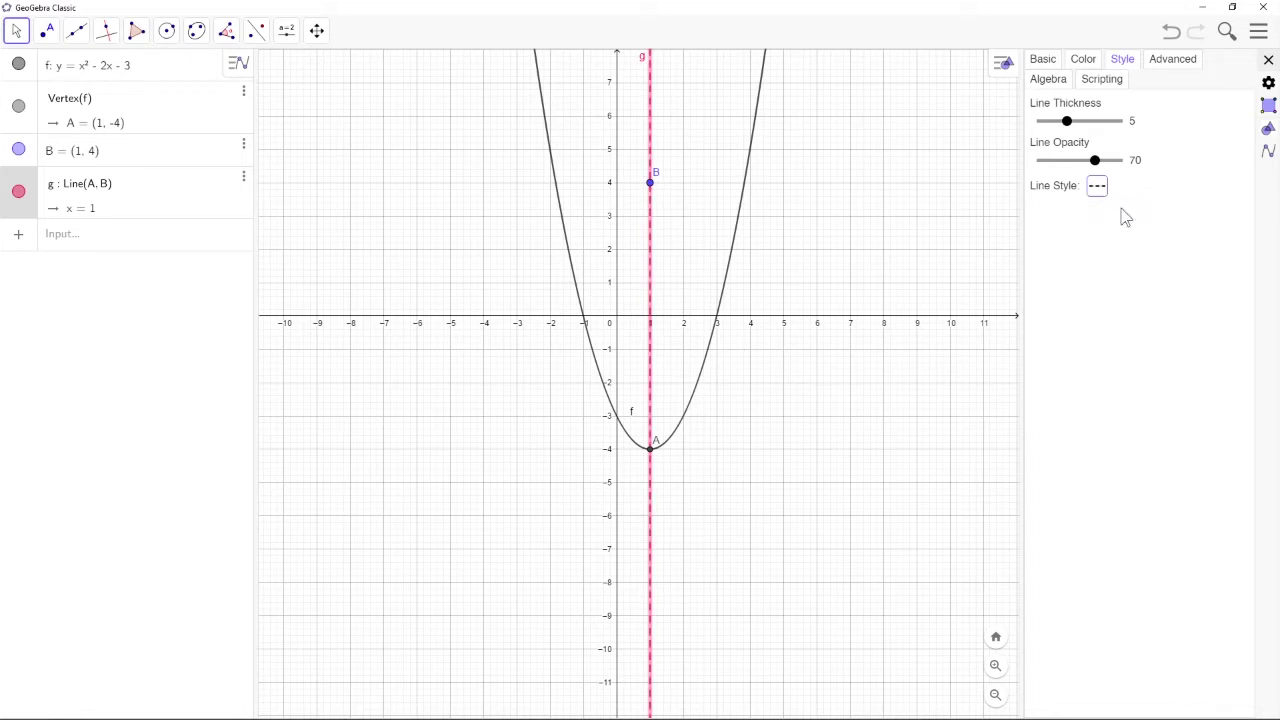
pyautogui.click(841, 209)
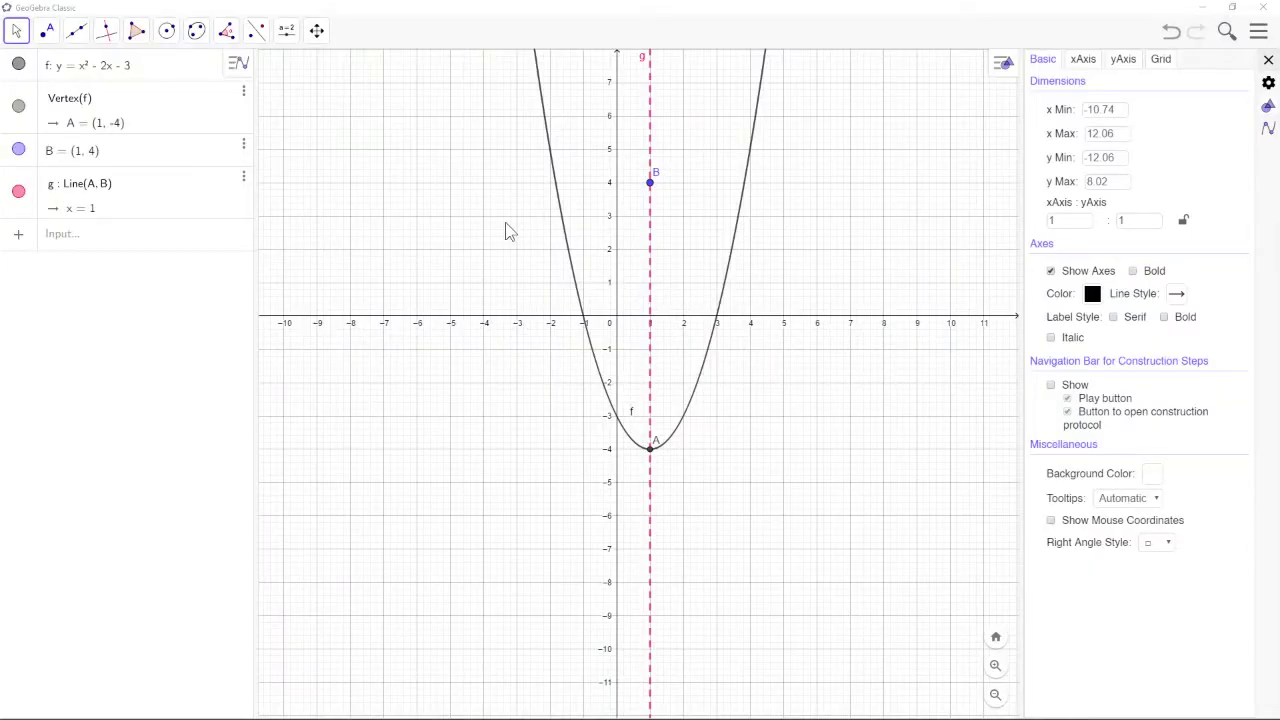
# Examine how the parabola's branches extend upward on both sides of the dashed symmetry axis at increasingly large scales.
pyautogui.moveTo(505, 225); pyautogui.dragTo(475, 283)
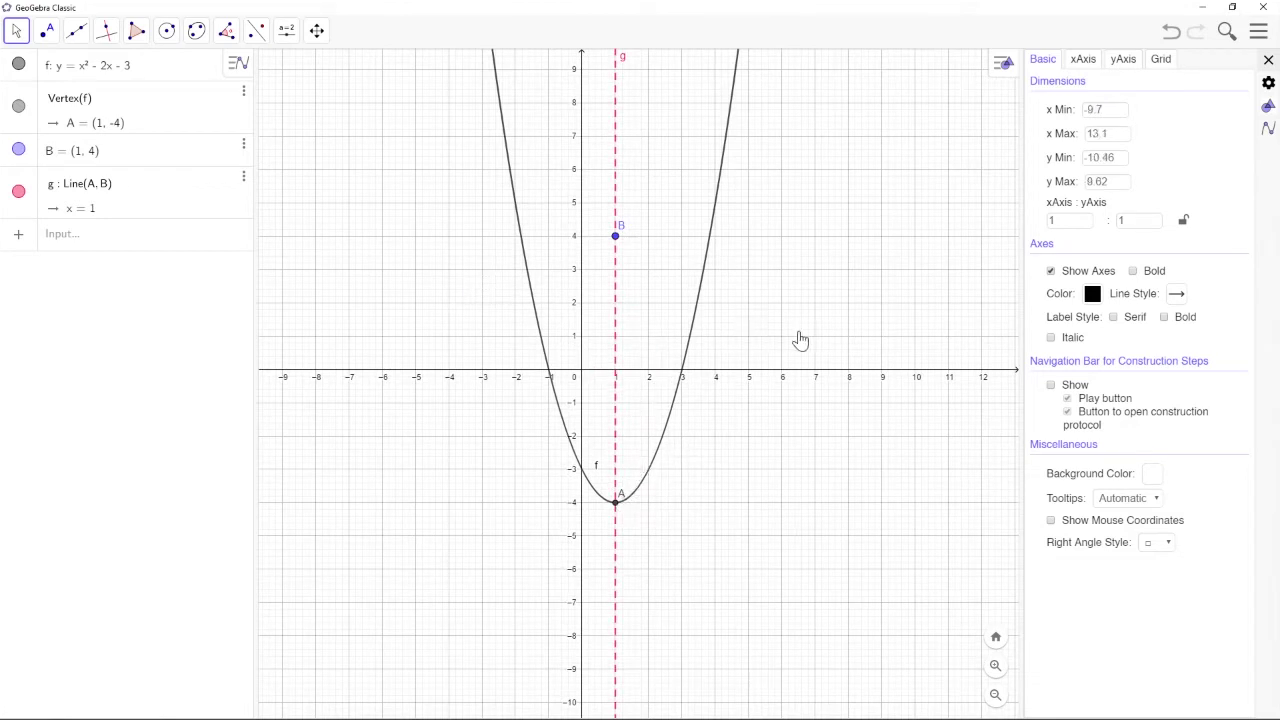
pyautogui.moveTo(800, 340); pyautogui.dragTo(842, 355)
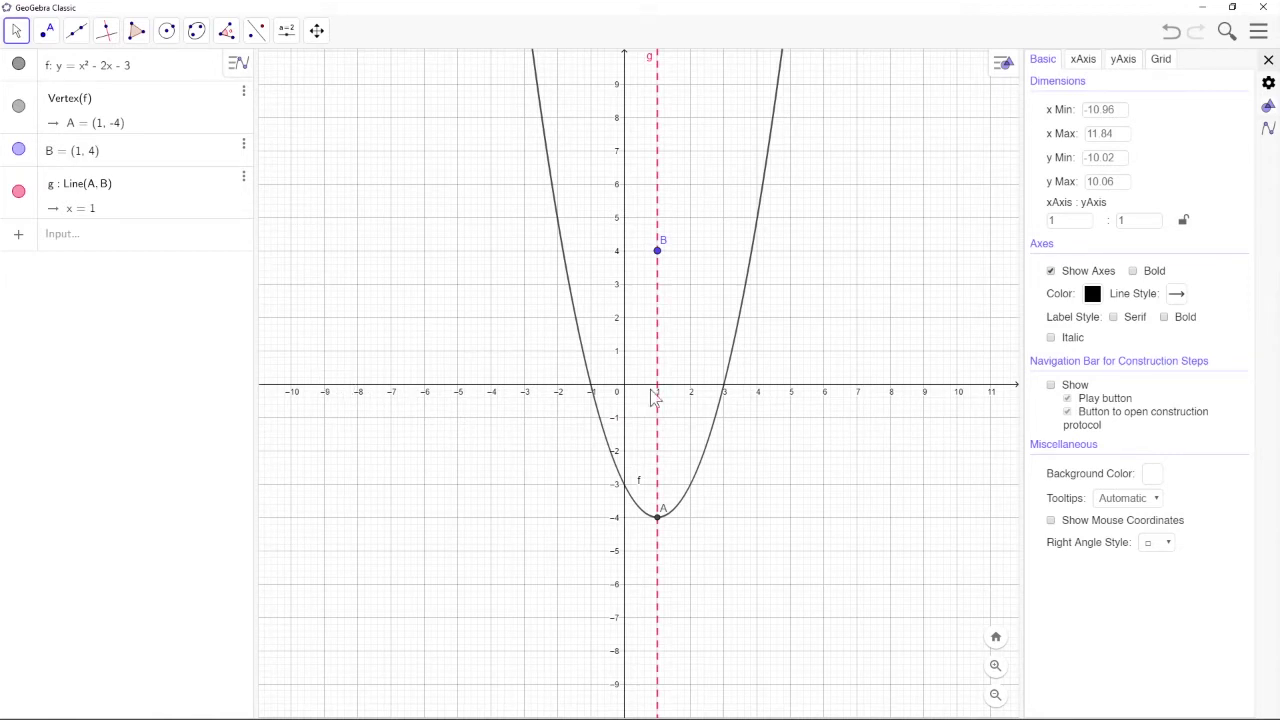
pyautogui.scroll(-4, 460, 286)
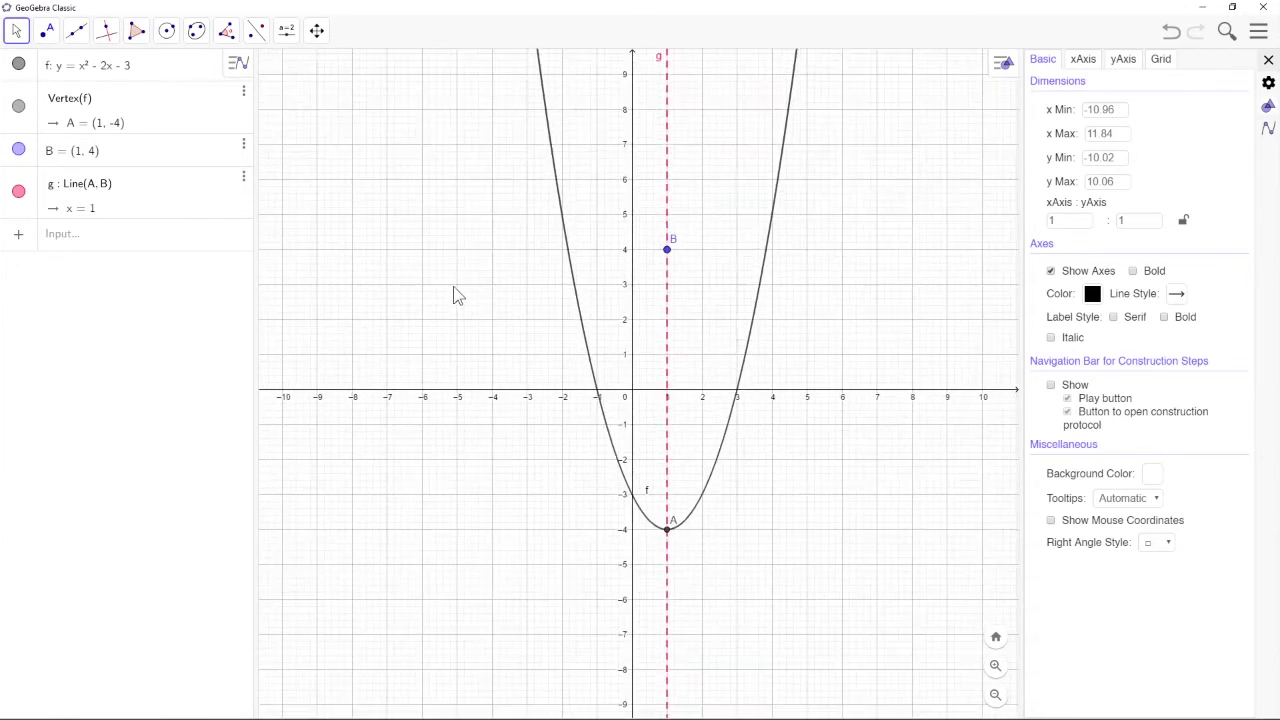
pyautogui.scroll(-9, 453, 286)
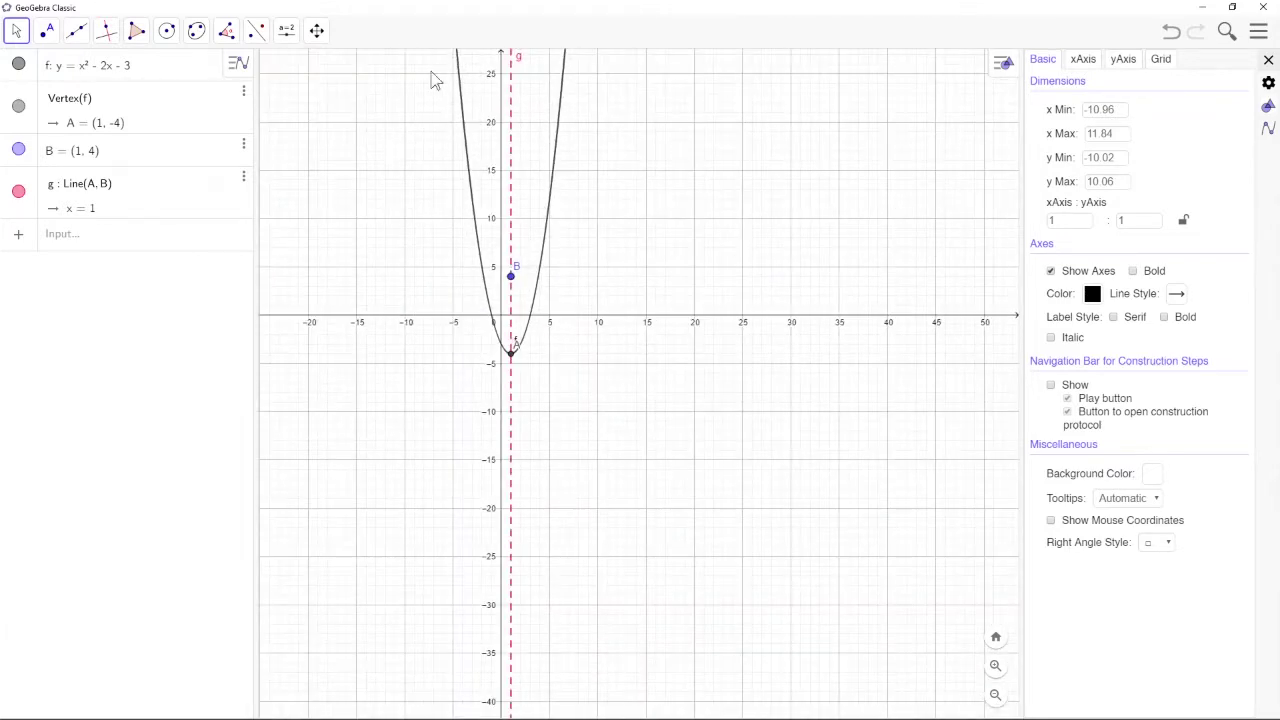
pyautogui.scroll(-4, 418, 132)
pyautogui.moveTo(390, 125); pyautogui.dragTo(549, 380)
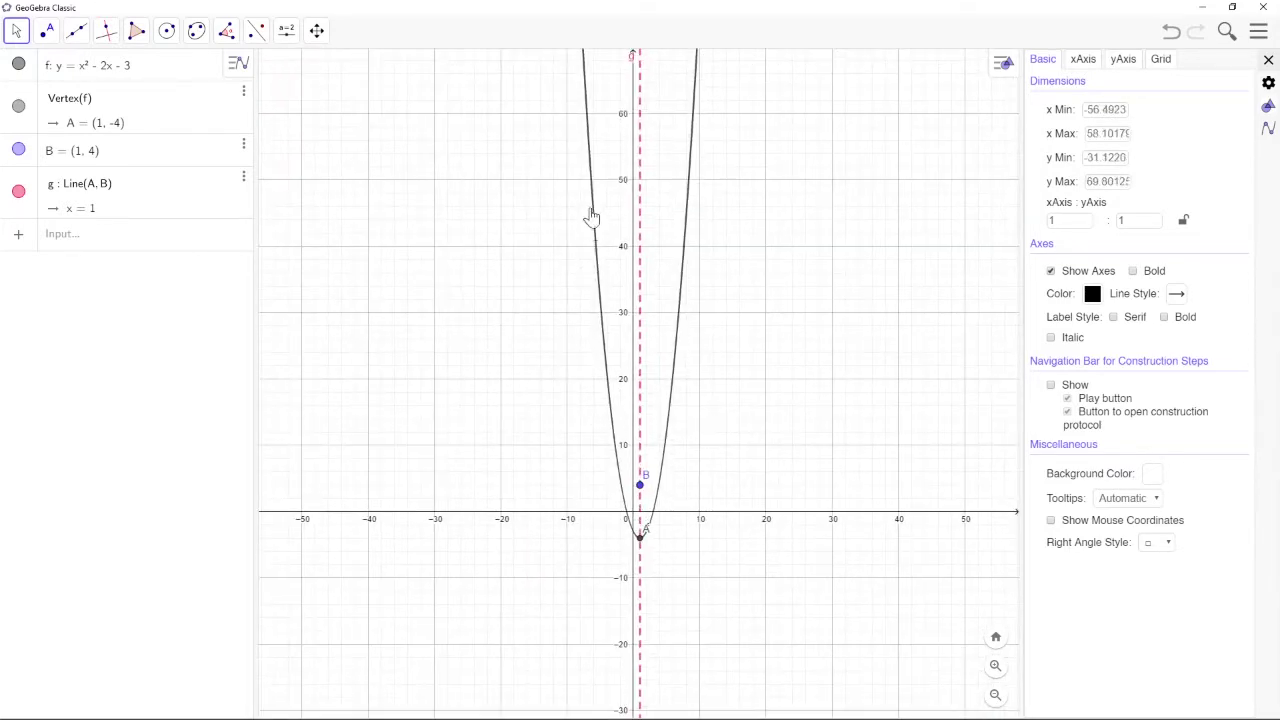
pyautogui.scroll(-2, 474, 334)
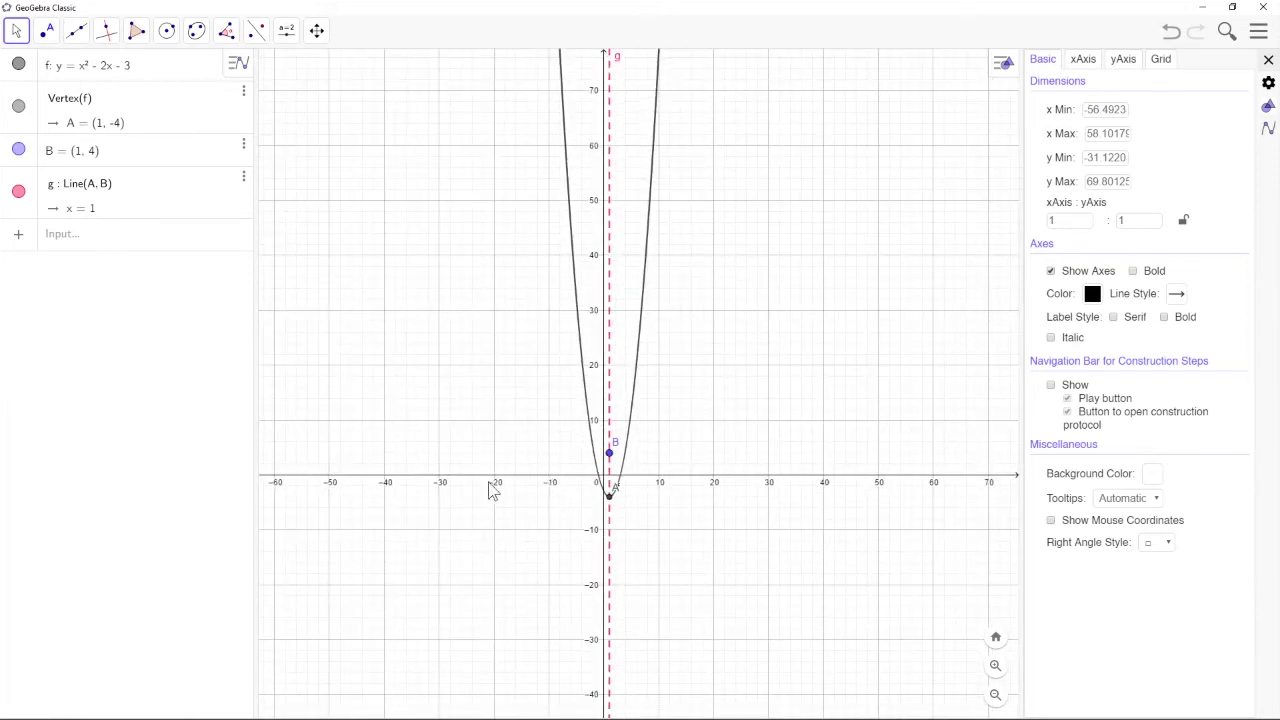
pyautogui.scroll(-3, 490, 466)
pyautogui.scroll(-4, 490, 455)
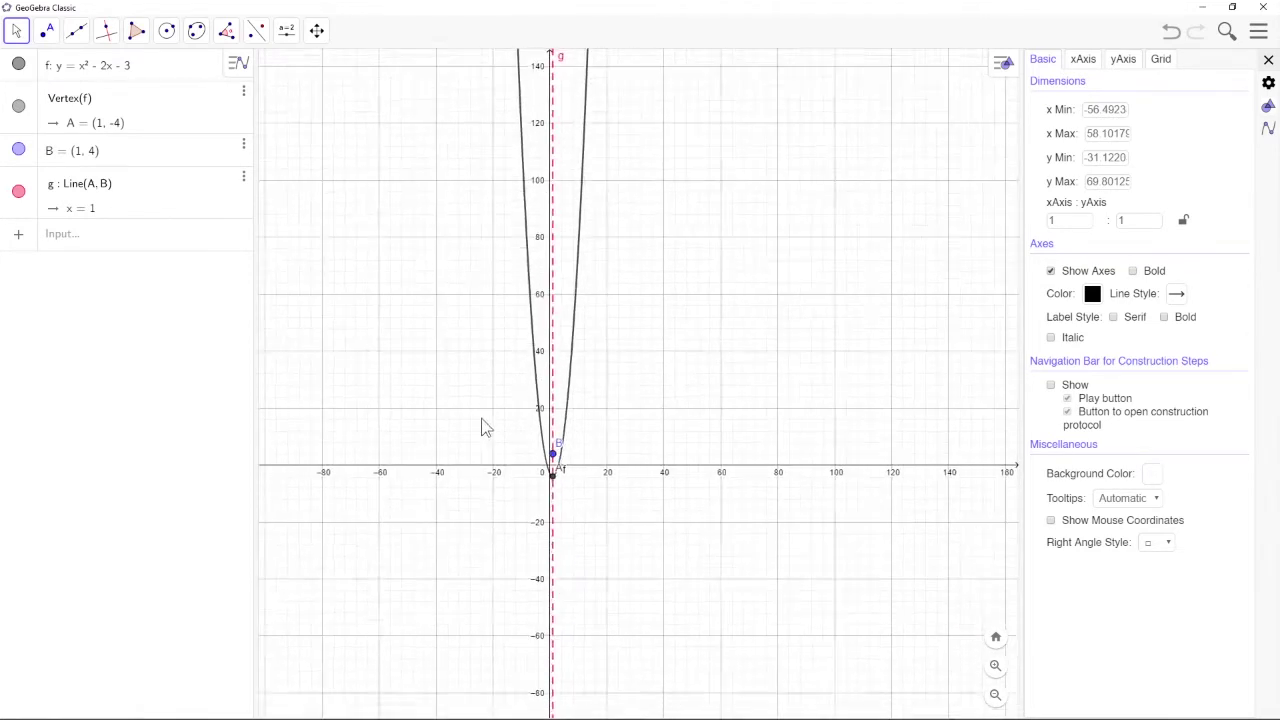
pyautogui.scroll(-5, 490, 92)
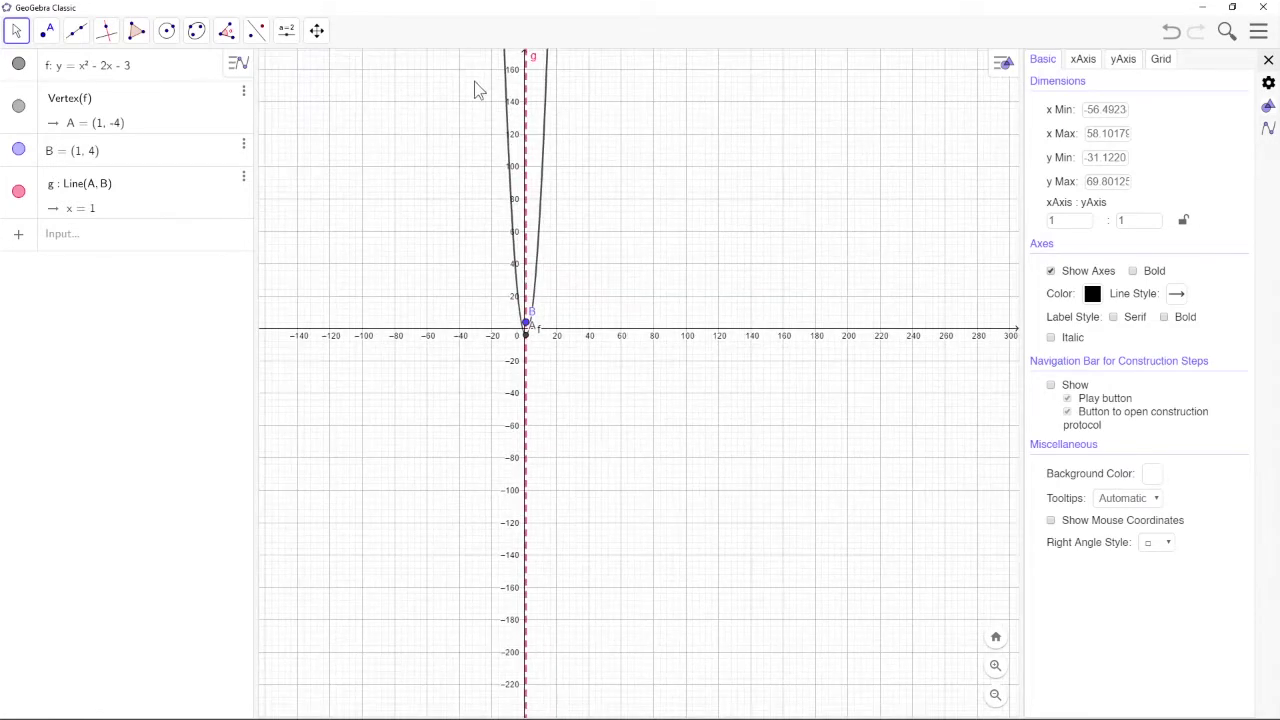
pyautogui.moveTo(466, 123); pyautogui.dragTo(538, 307)
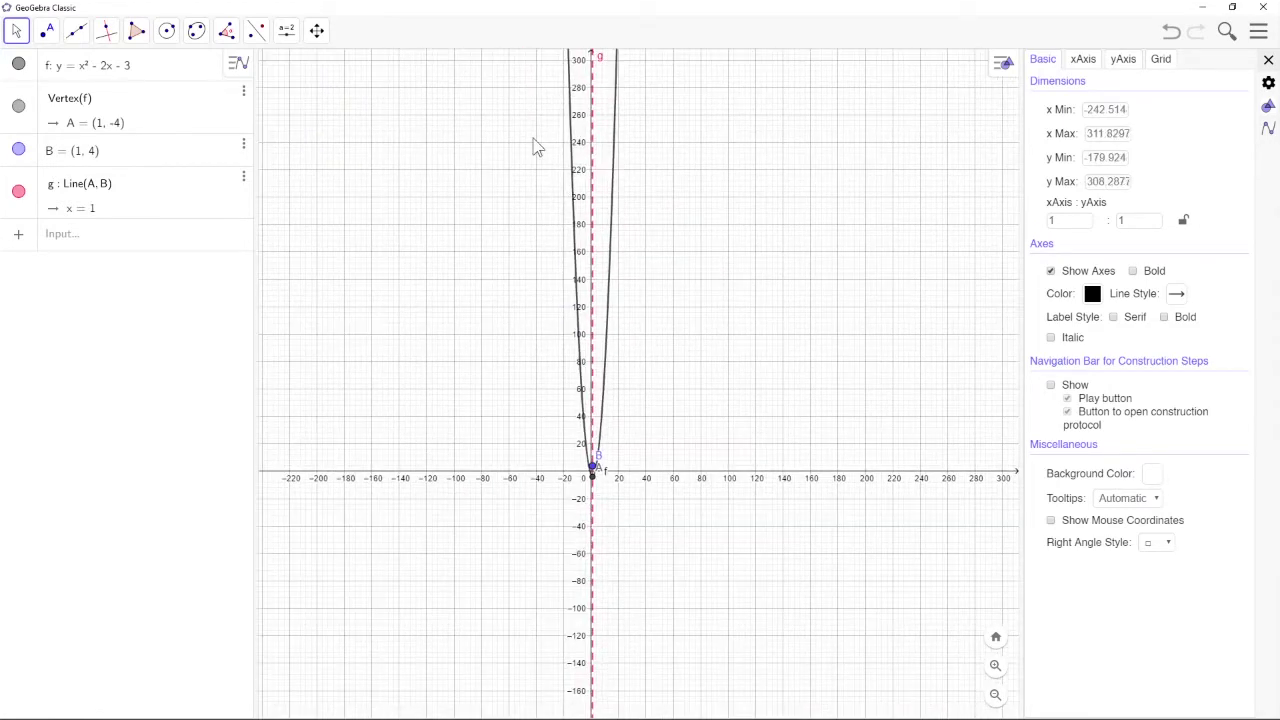
# Examine the parabola at close range around its vertex, x-intercepts and dashed symmetry axis.
pyautogui.scroll(4, 514, 346)
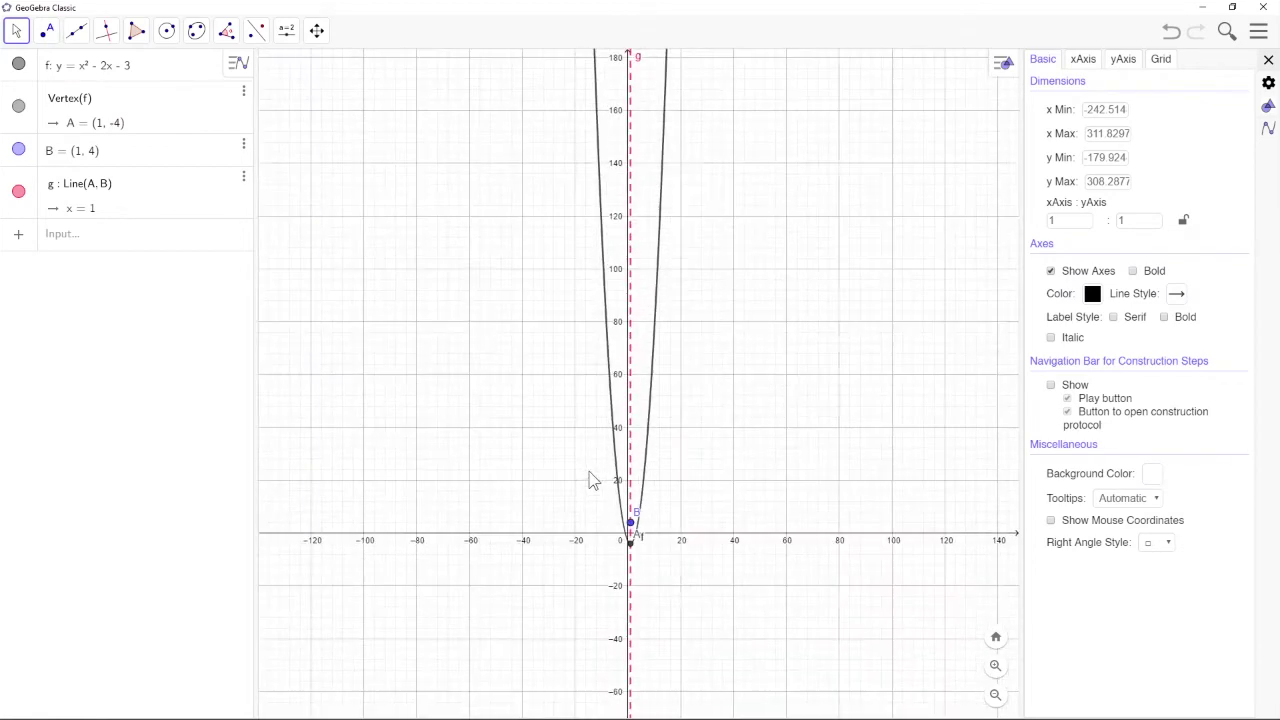
pyautogui.scroll(1, 590, 480)
pyautogui.scroll(3, 593, 528)
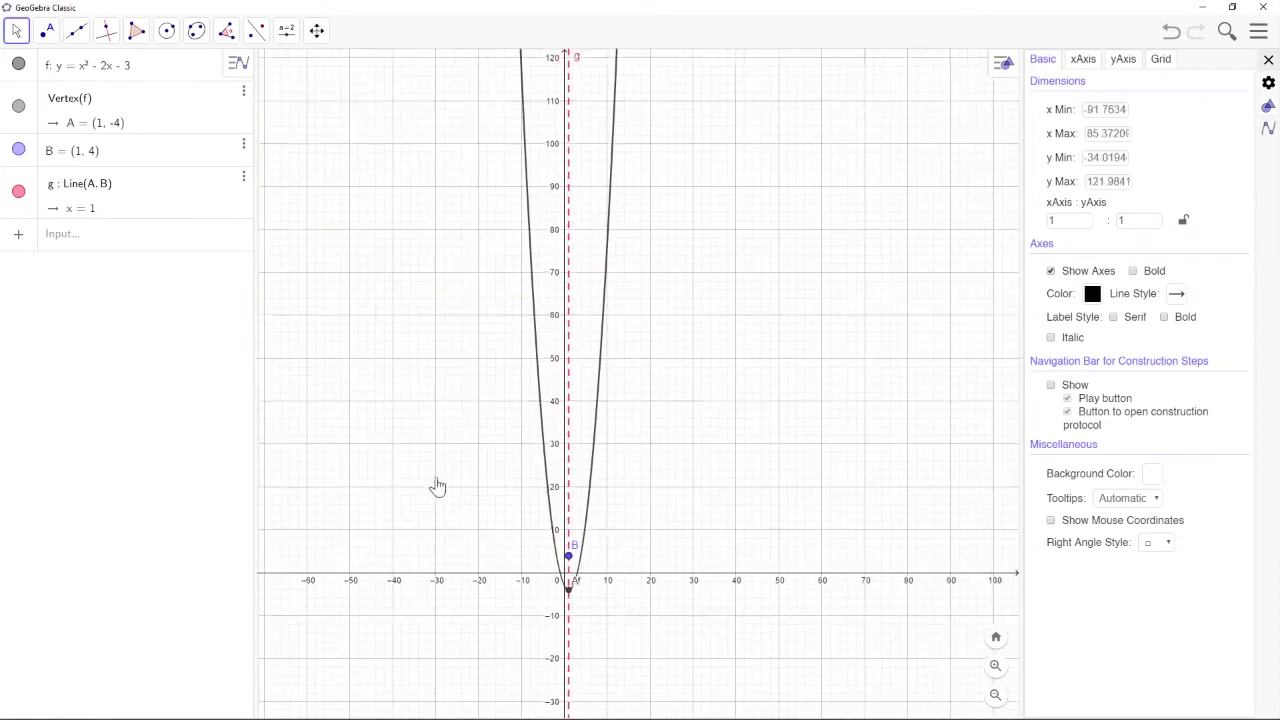
pyautogui.scroll(3, 528, 466)
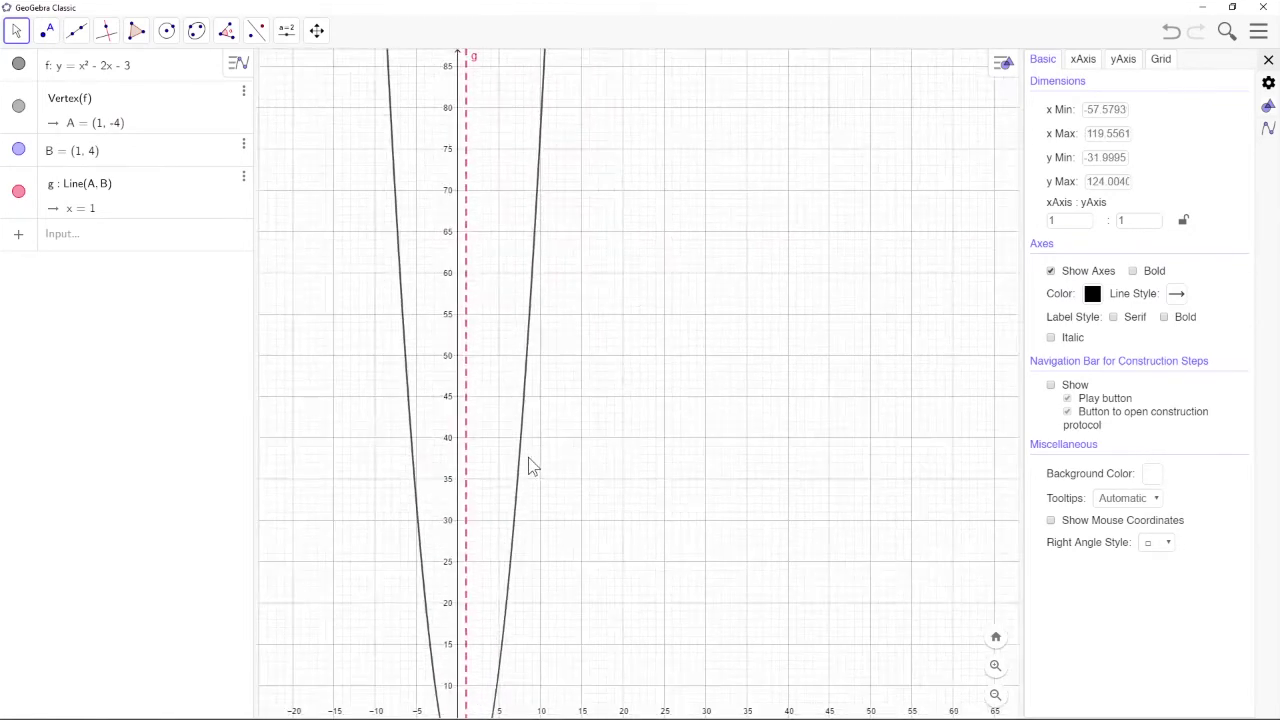
pyautogui.moveTo(543, 614); pyautogui.dragTo(598, 378)
pyautogui.scroll(4, 590, 386)
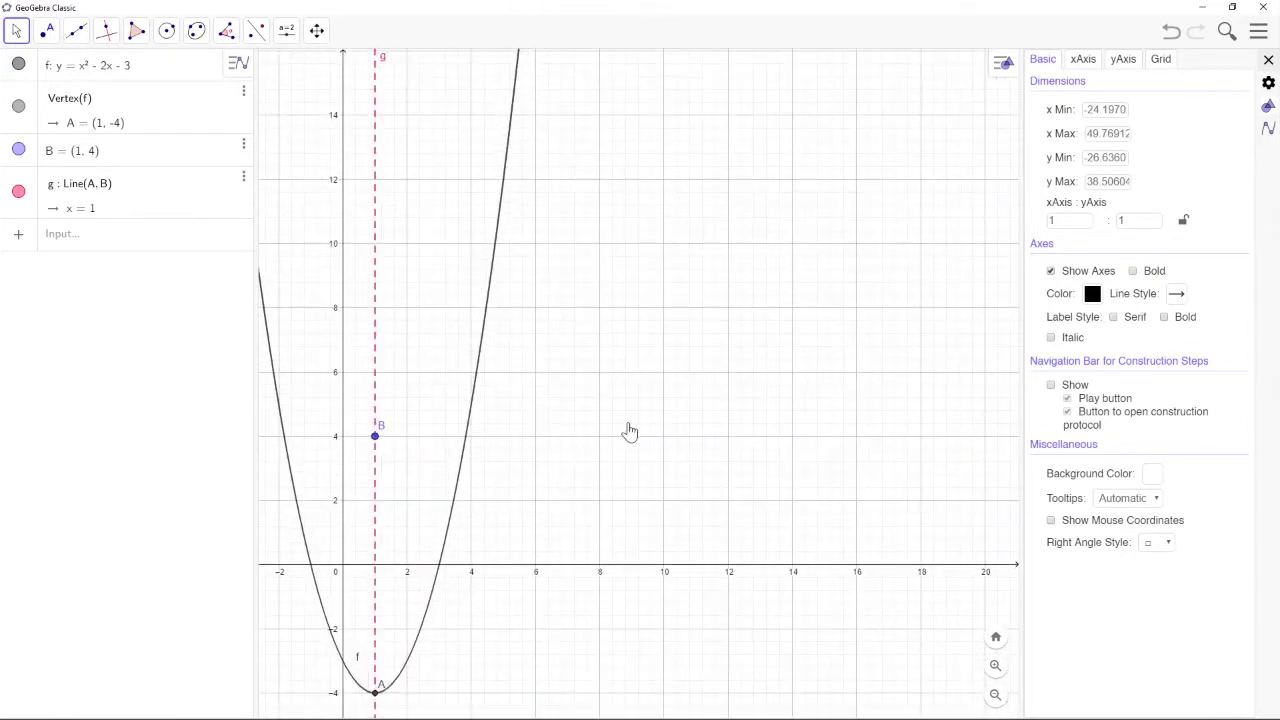
pyautogui.scroll(5, 668, 433)
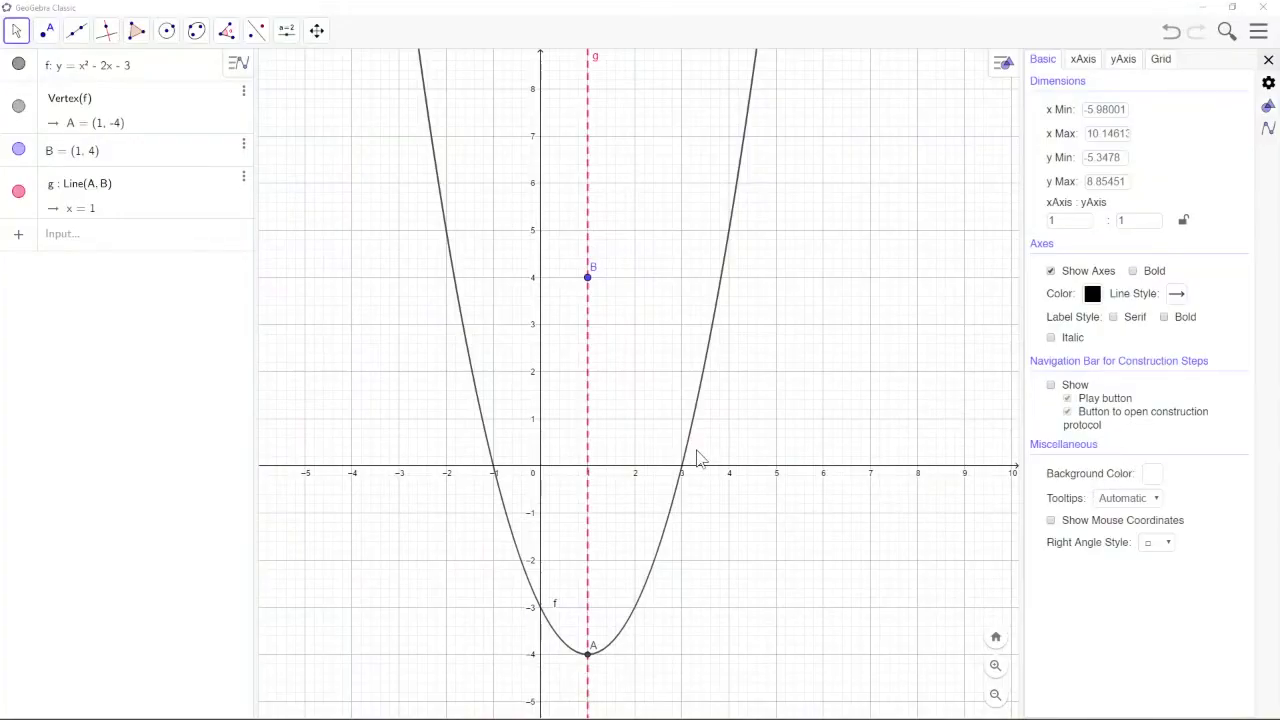
pyautogui.moveTo(760, 465); pyautogui.dragTo(756, 397)
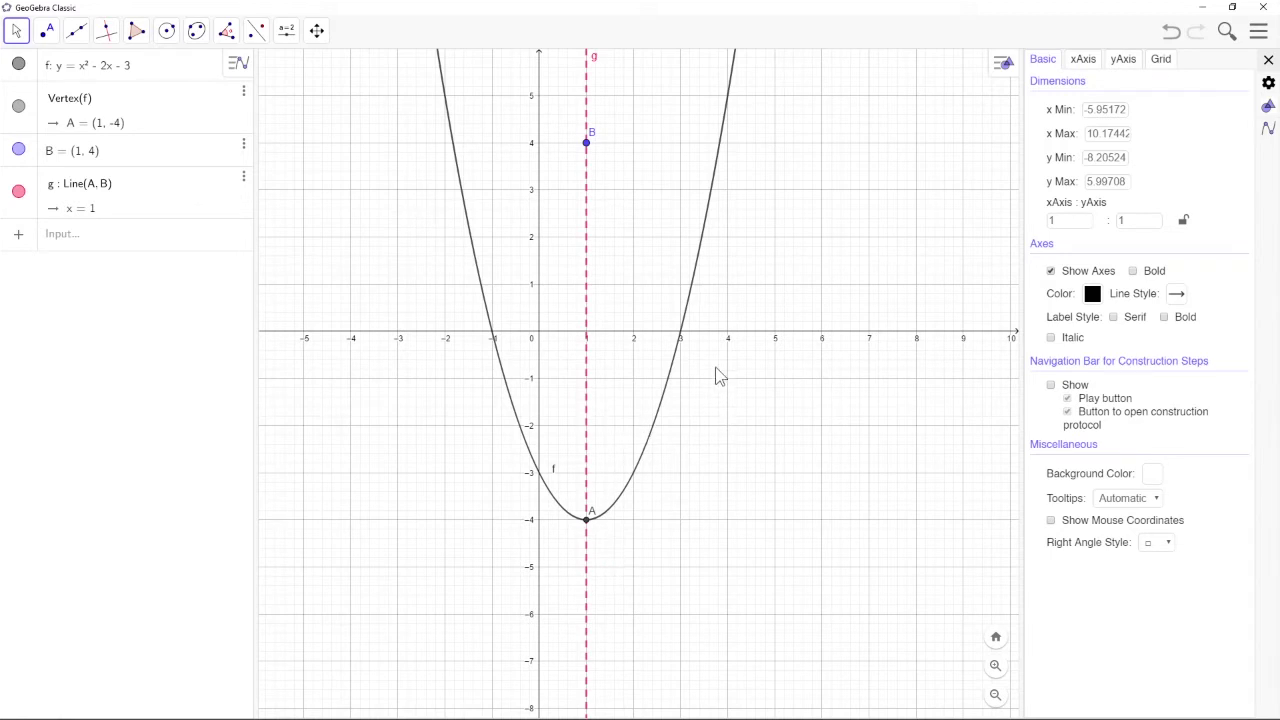
pyautogui.moveTo(717, 376); pyautogui.dragTo(707, 484)
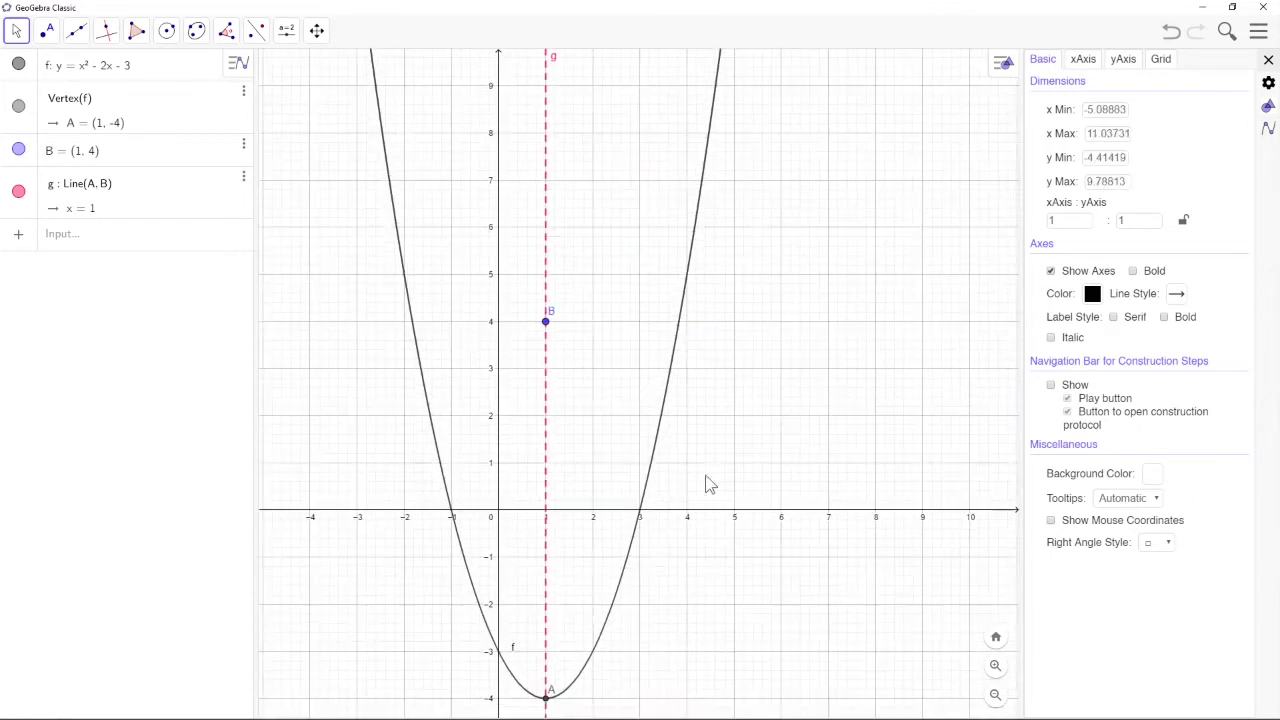
pyautogui.moveTo(712, 627); pyautogui.dragTo(740, 462)
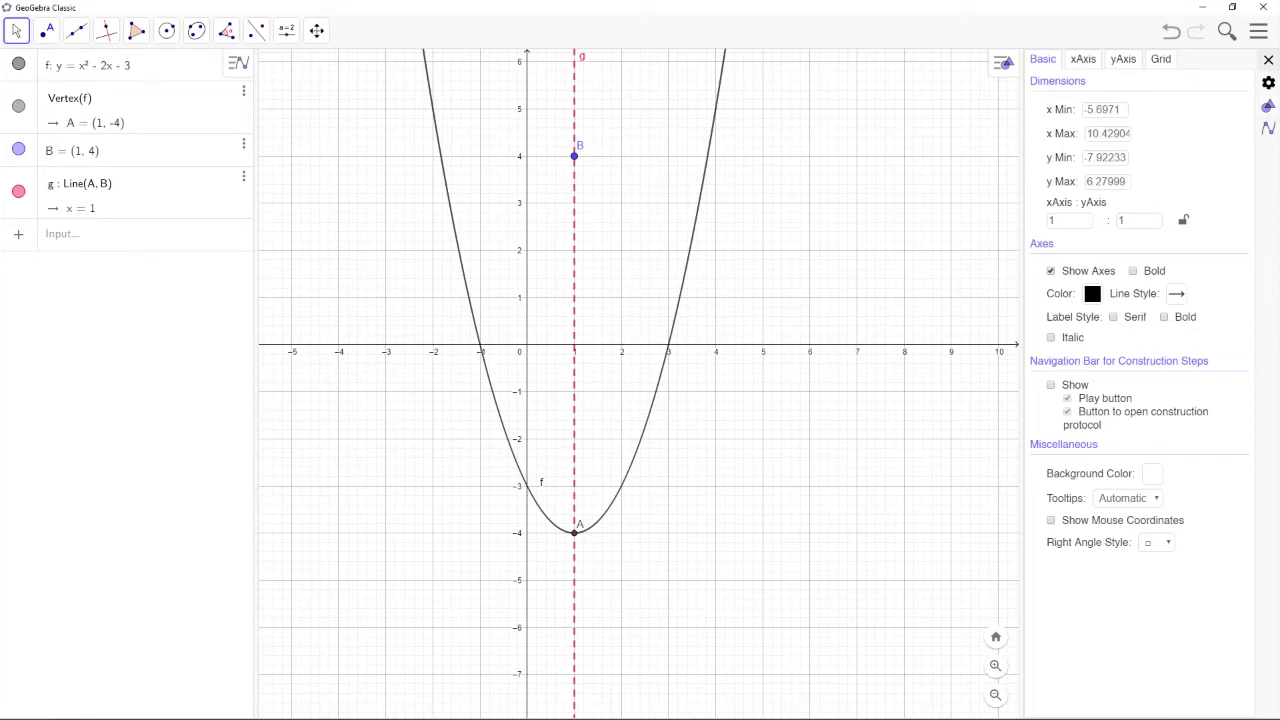
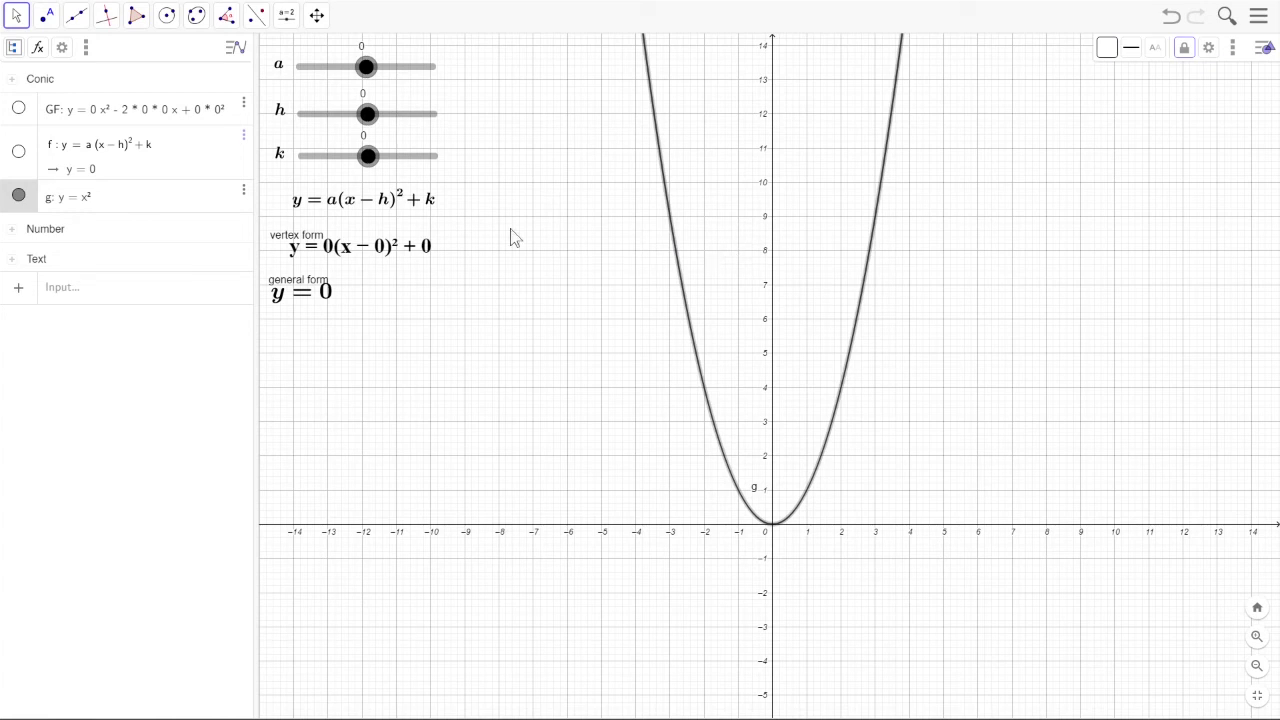
# Delete the parabola g: y = x² and expand the Number and Text groups in the object list.
pyautogui.click(244, 191)
pyautogui.click(266, 252)
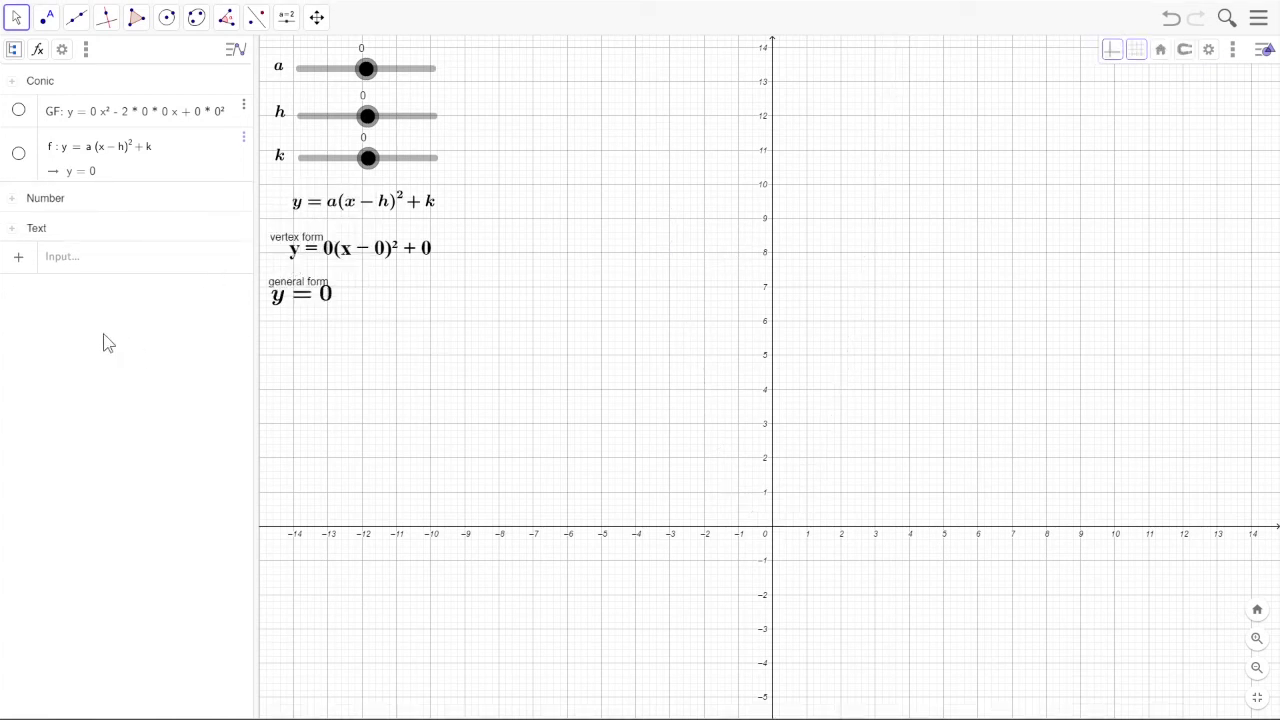
pyautogui.click(12, 199)
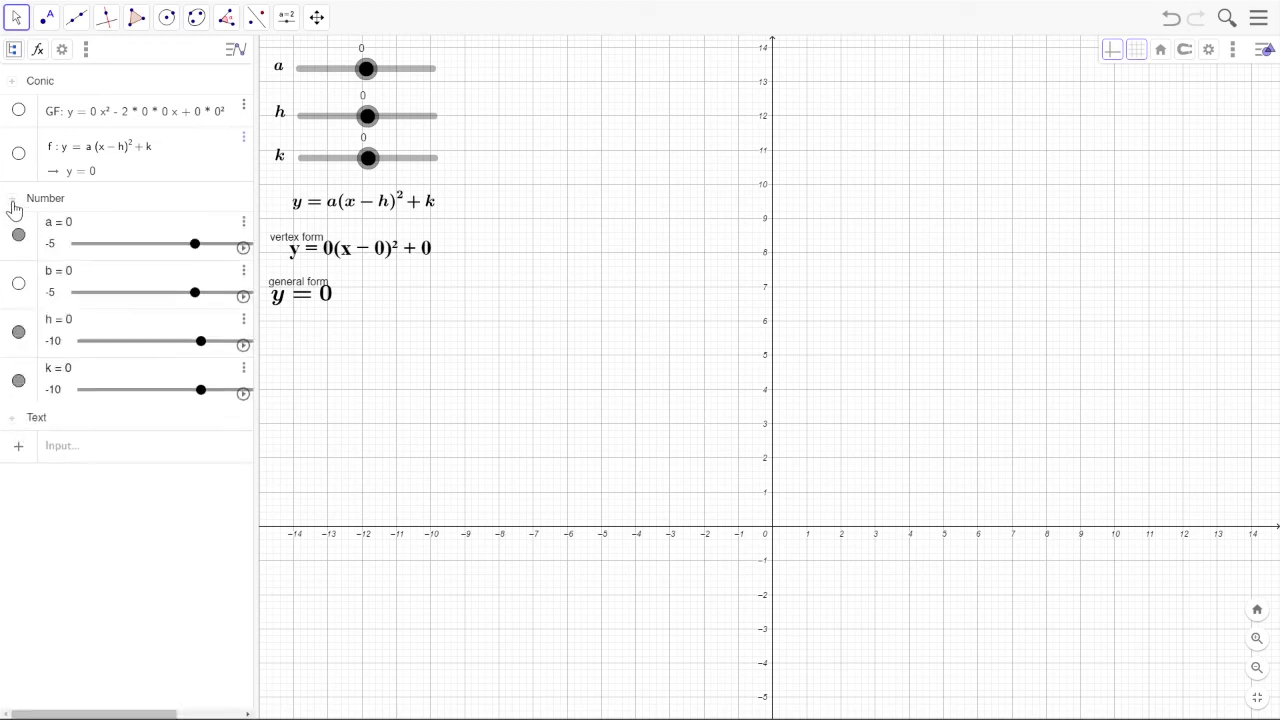
pyautogui.click(12, 200)
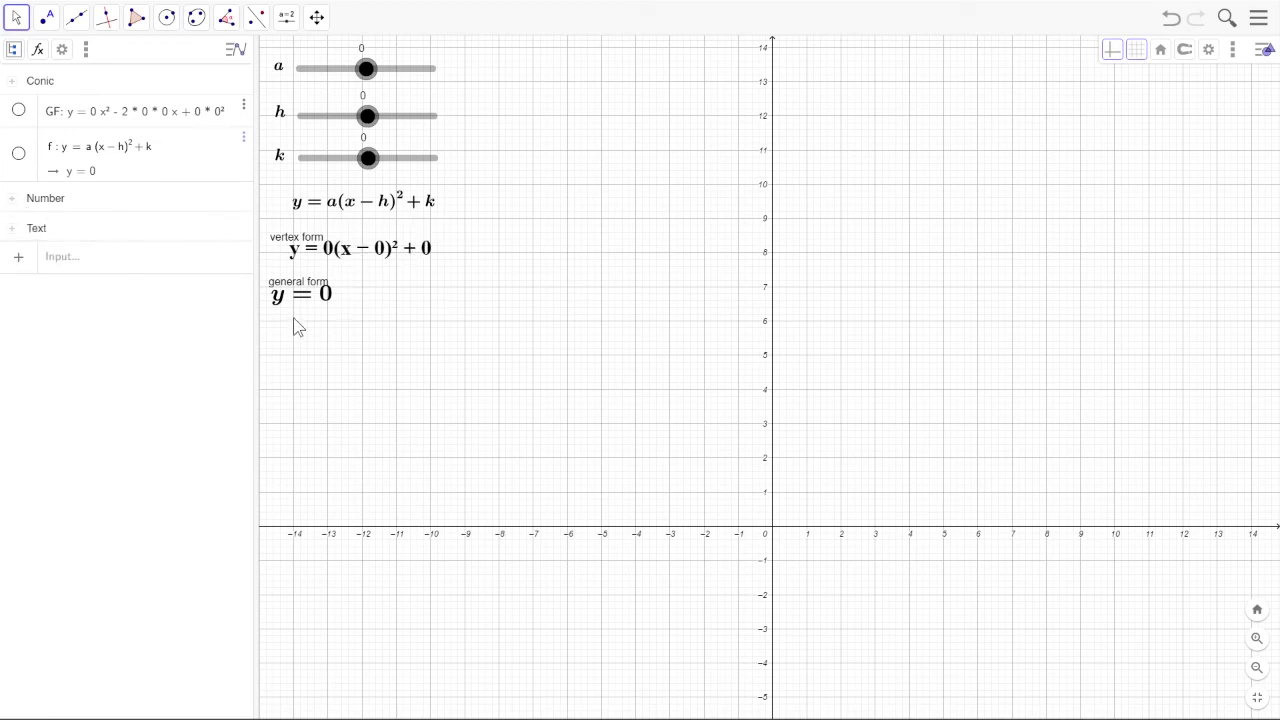
pyautogui.click(13, 230)
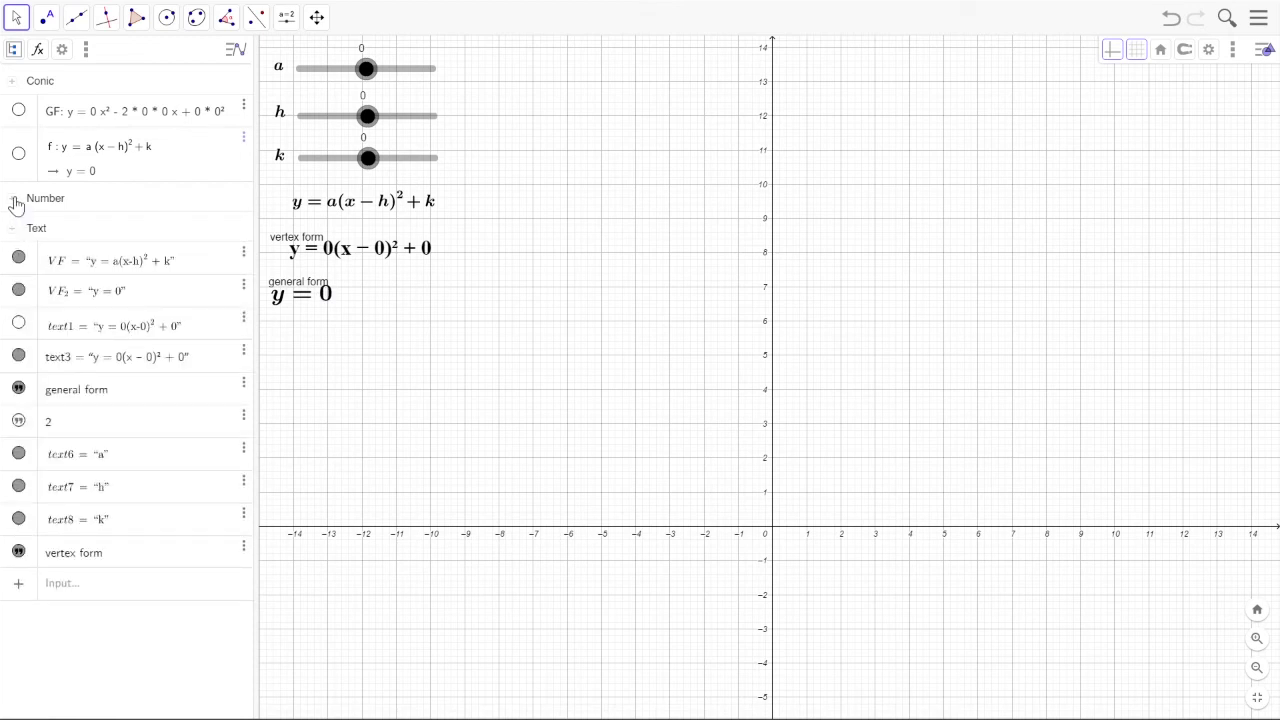
pyautogui.click(14, 200)
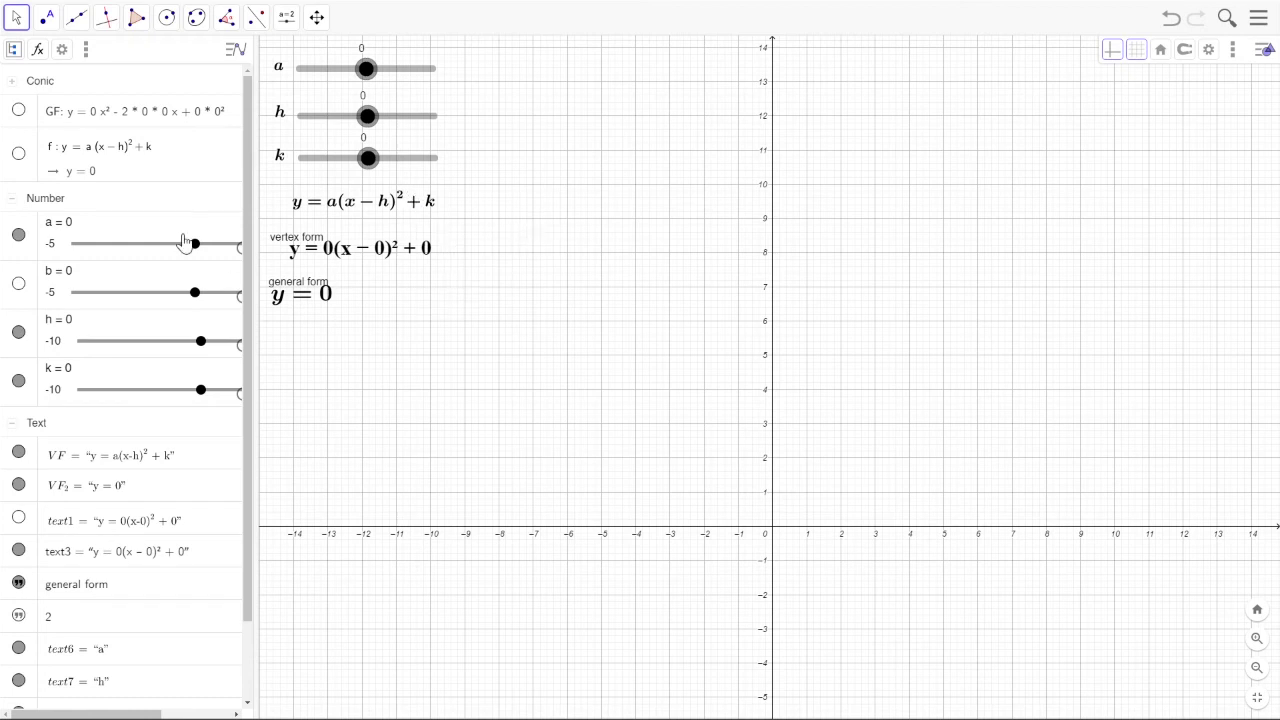
# Show the curve f: y = a(x − h)² + k and narrow the object list to widen the graph.
pyautogui.click(18, 112)
pyautogui.click(18, 112)
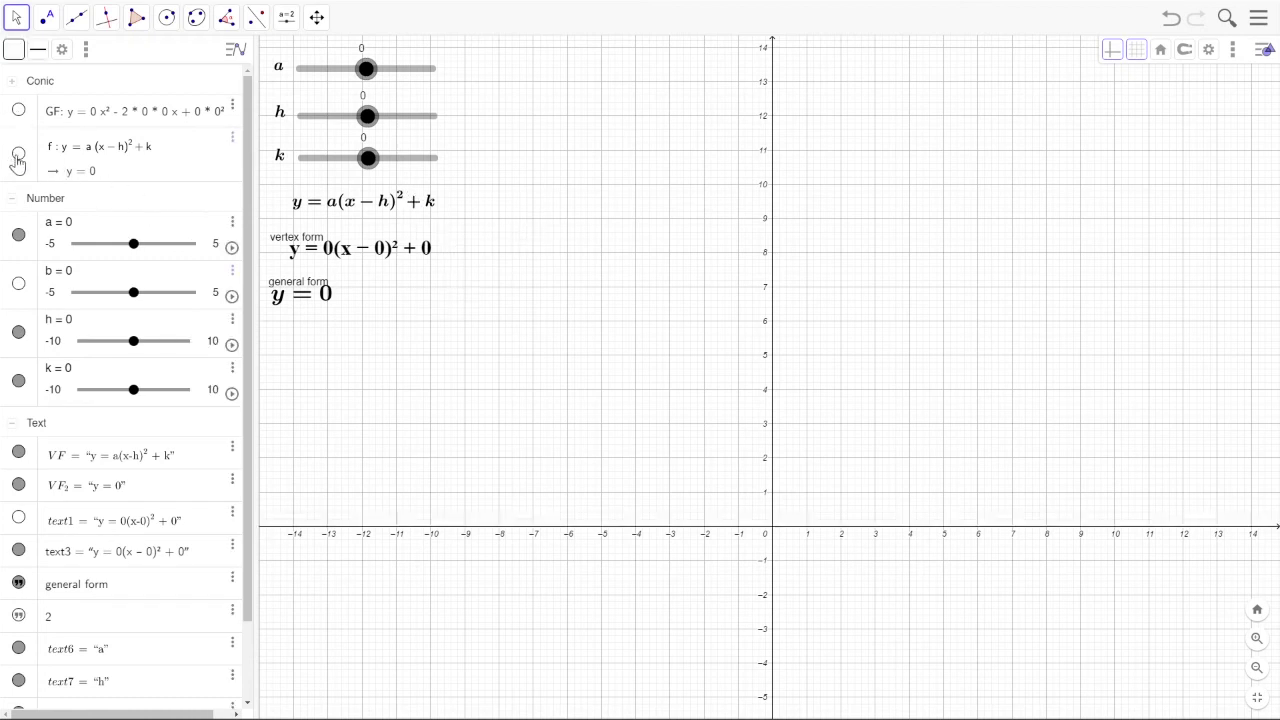
pyautogui.click(18, 153)
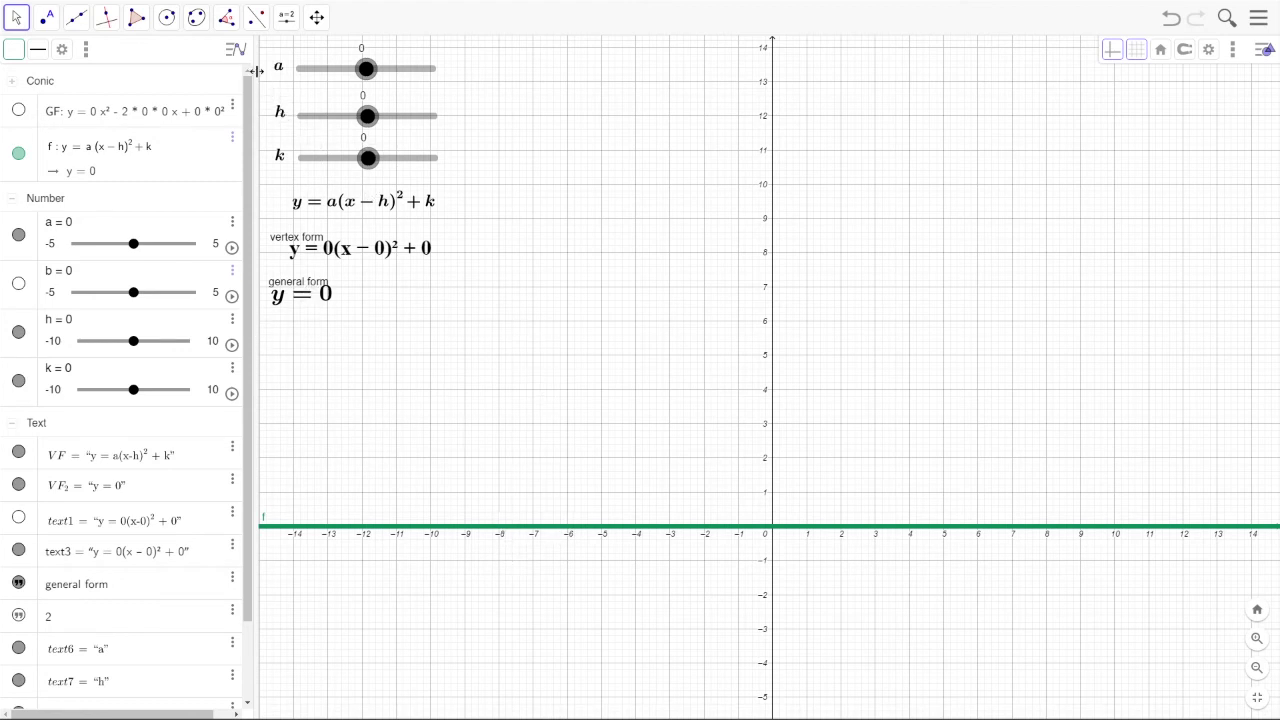
pyautogui.scroll(-1, 236, 52)
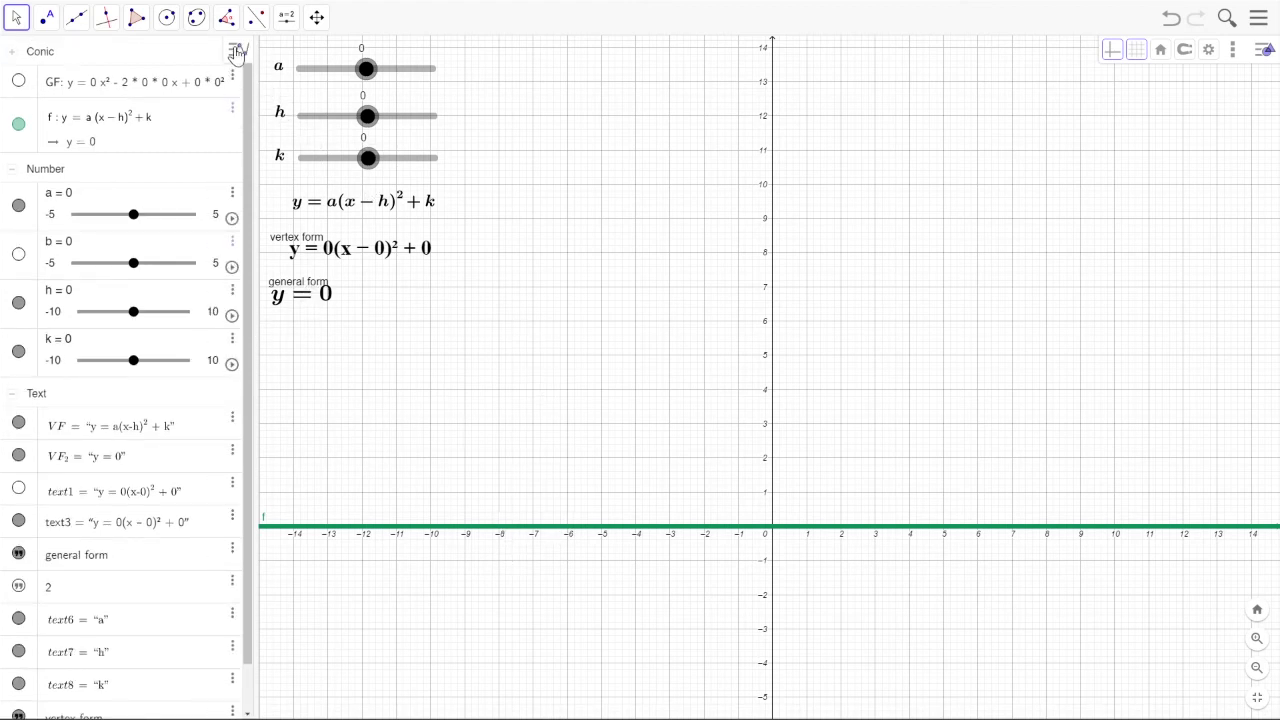
pyautogui.scroll(1, 236, 52)
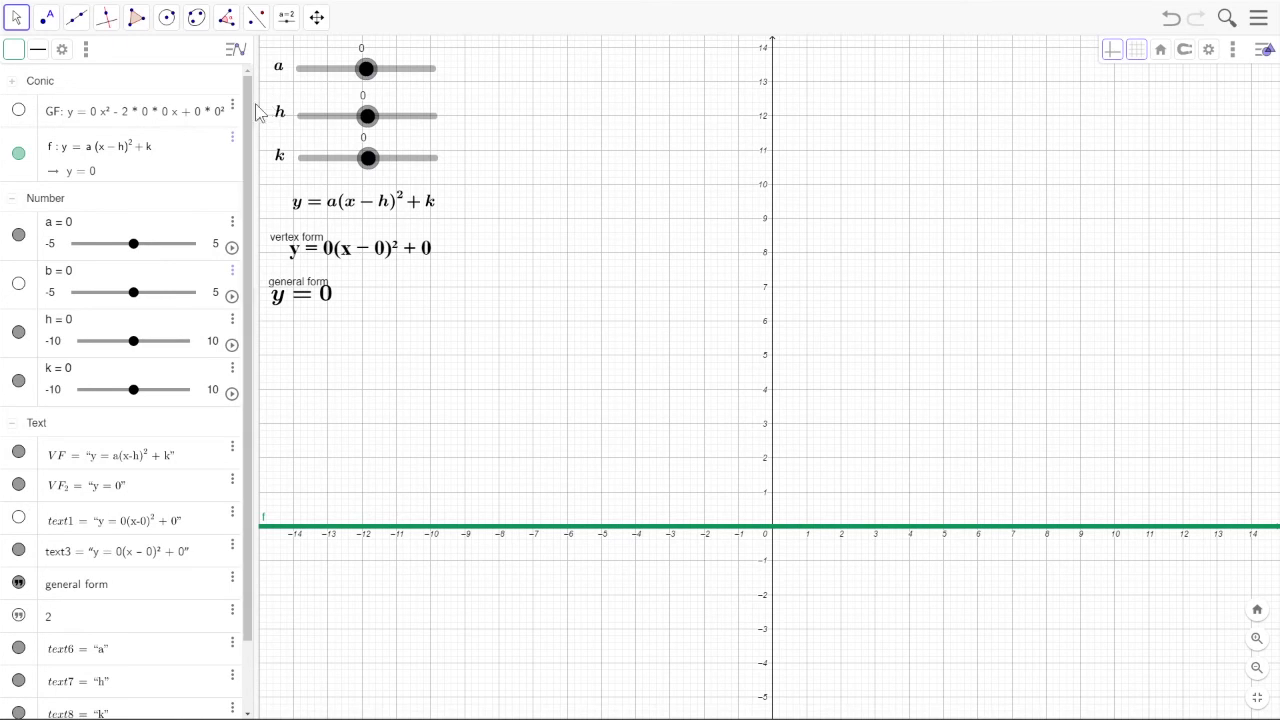
pyautogui.moveTo(255, 112); pyautogui.dragTo(131, 108)
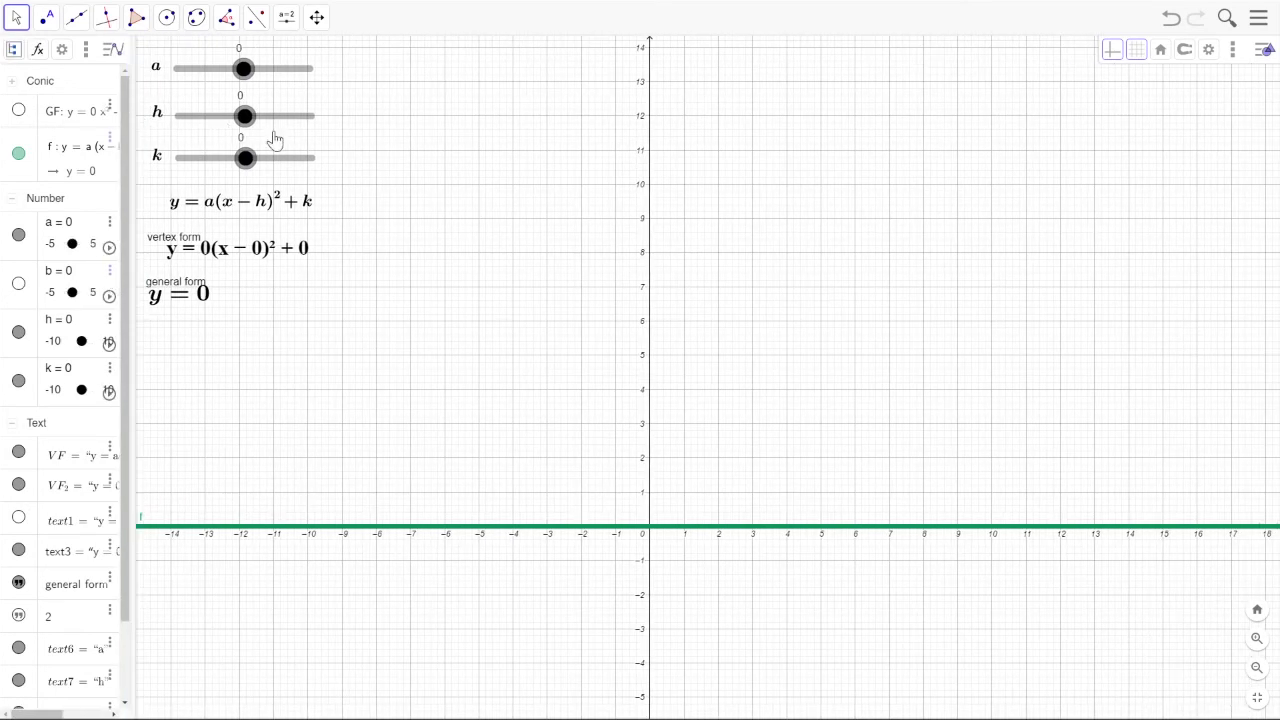
# Set a to 1 and shift the parabola's vertex to (1, 1) by setting h and k to 1.
pyautogui.moveTo(245, 70); pyautogui.dragTo(258, 68)
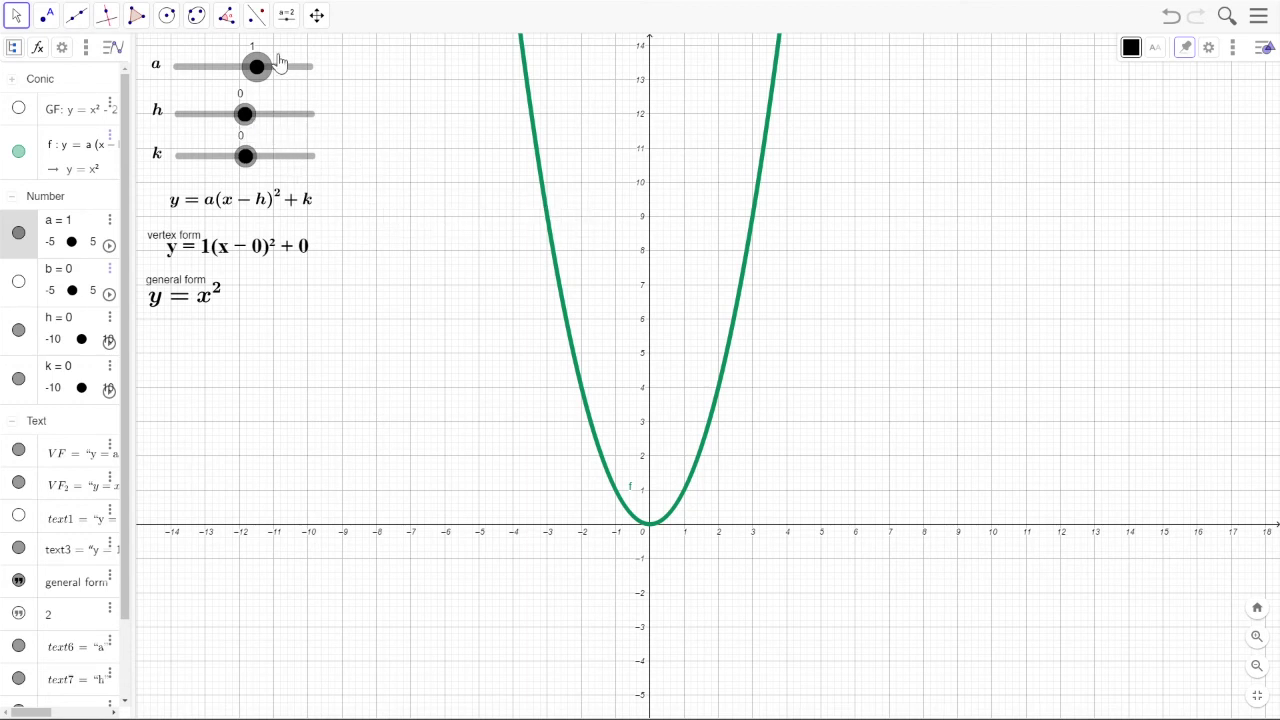
pyautogui.click(245, 117)
pyautogui.moveTo(248, 121); pyautogui.dragTo(253, 162)
pyautogui.click(246, 157)
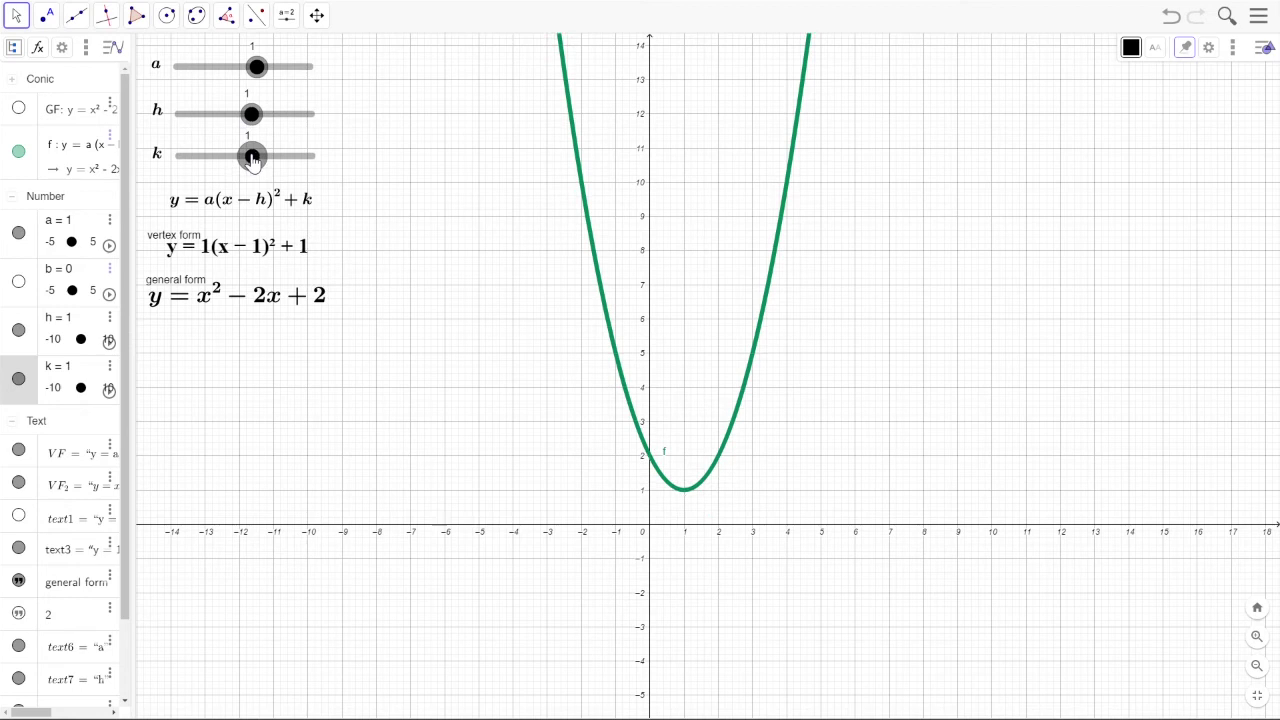
# Shift the parabola's vertex between the origin and (1, 1) using the h and k sliders, ending with both at 0.
pyautogui.moveTo(258, 120); pyautogui.dragTo(245, 160)
pyautogui.doubleClick(245, 163)
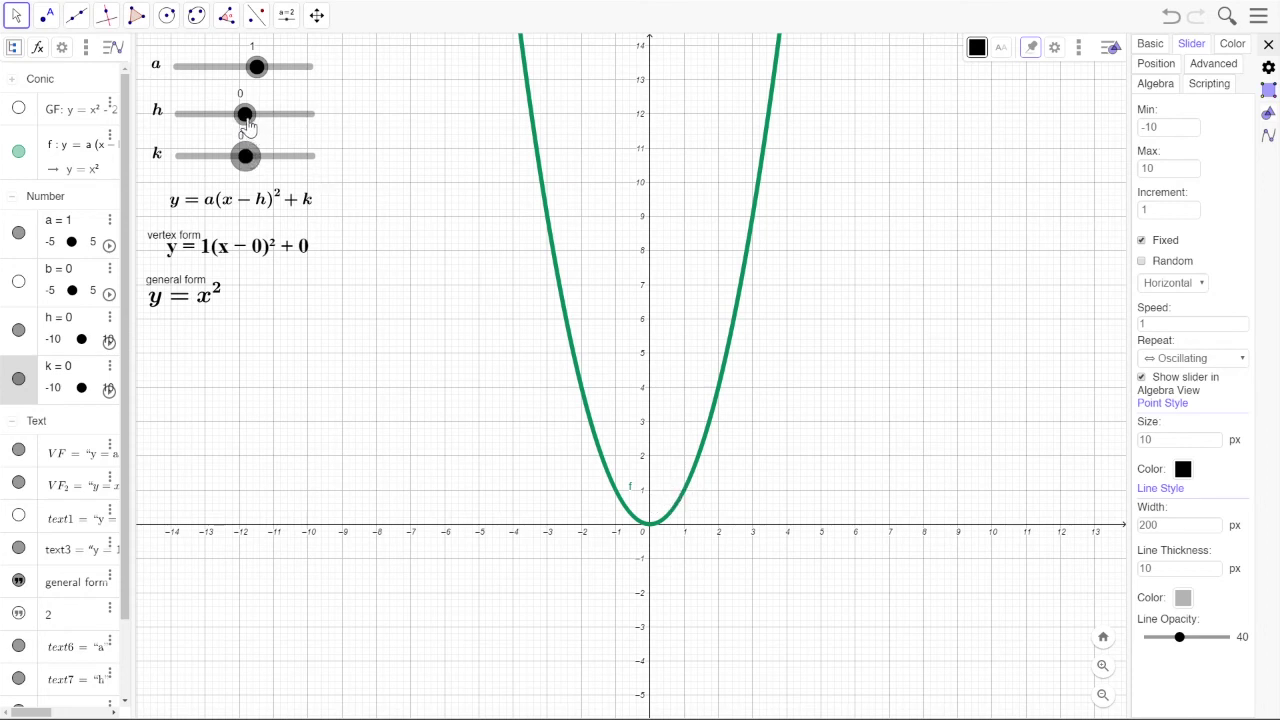
pyautogui.moveTo(247, 125); pyautogui.dragTo(252, 158)
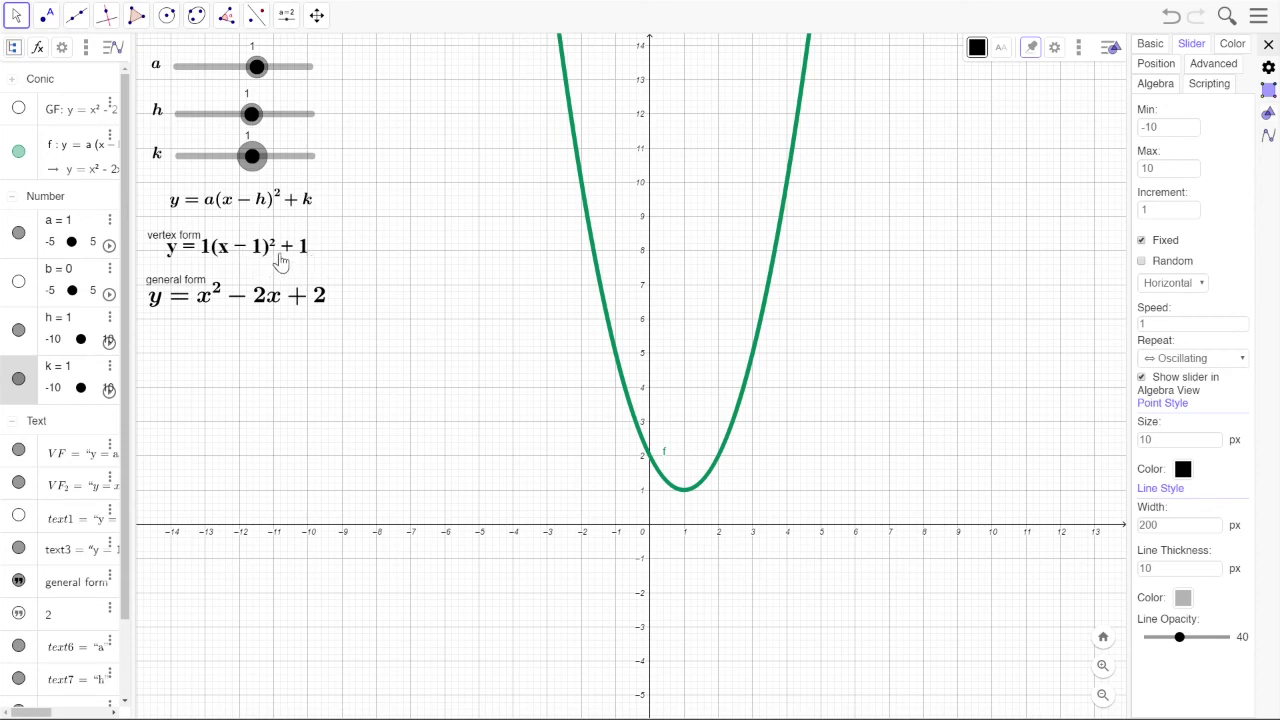
pyautogui.moveTo(248, 156); pyautogui.dragTo(245, 114)
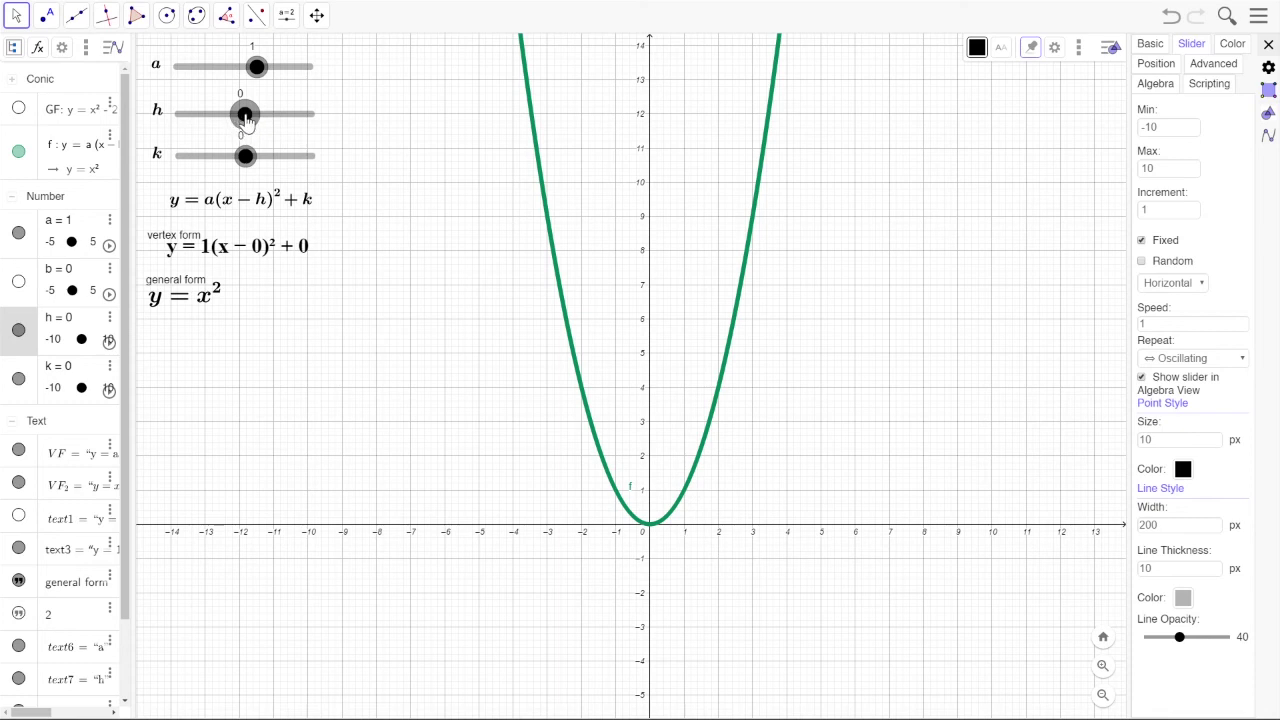
pyautogui.moveTo(247, 119)
pyautogui.mouseDown()
pyautogui.moveTo(289, 117)
pyautogui.moveTo(200, 114)
pyautogui.moveTo(274, 118)
pyautogui.moveTo(246, 118)
pyautogui.mouseUp()
pyautogui.moveTo(246, 118)
pyautogui.mouseDown()
pyautogui.moveTo(270, 118)
pyautogui.moveTo(226, 118)
pyautogui.moveTo(245, 121)
pyautogui.mouseUp()
pyautogui.moveTo(246, 163)
pyautogui.mouseDown()
pyautogui.moveTo(268, 165)
pyautogui.moveTo(213, 169)
pyautogui.moveTo(244, 170)
pyautogui.mouseUp()
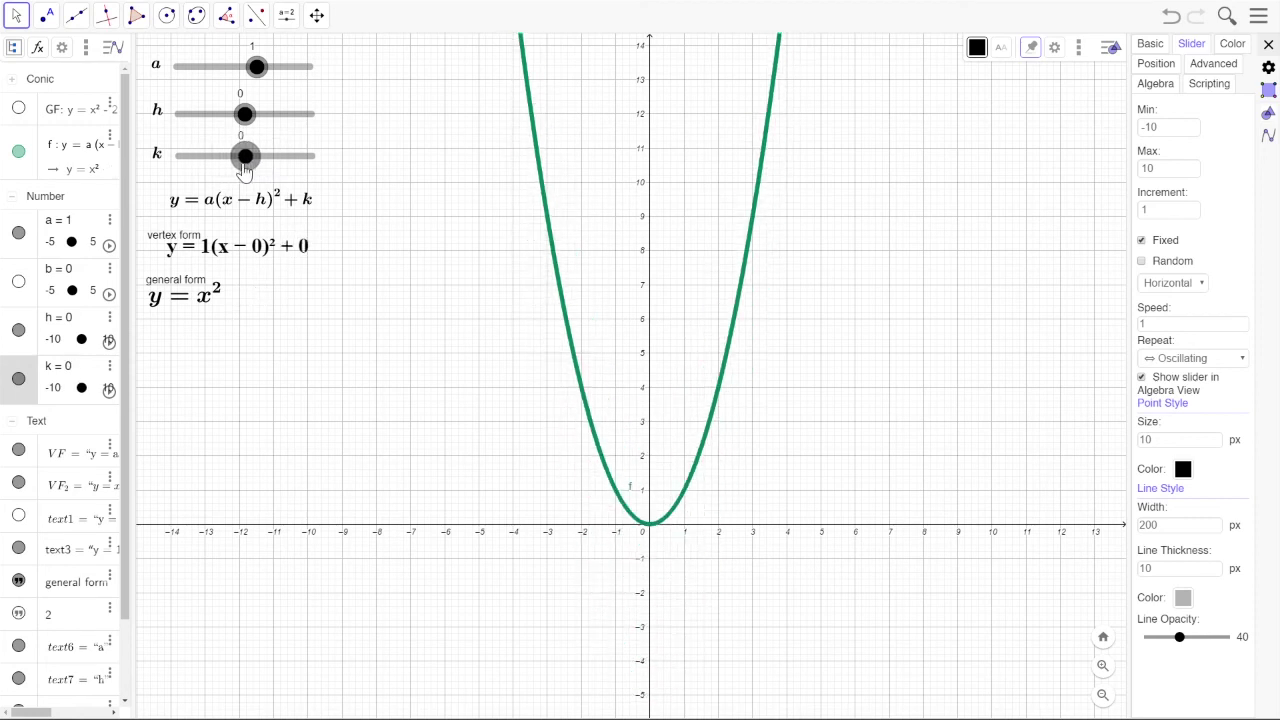
pyautogui.click(245, 115)
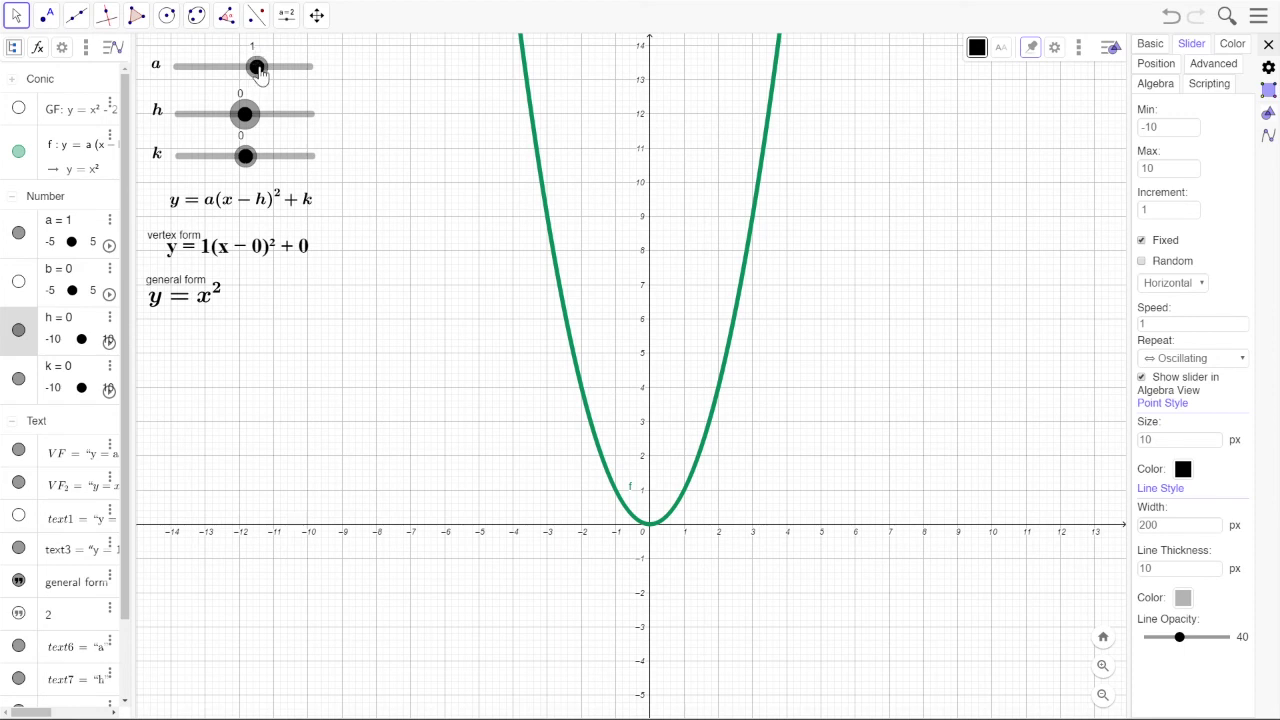
# Narrow the parabola by setting slider a to 2, and return a to 1.
pyautogui.moveTo(258, 72); pyautogui.dragTo(270, 72)
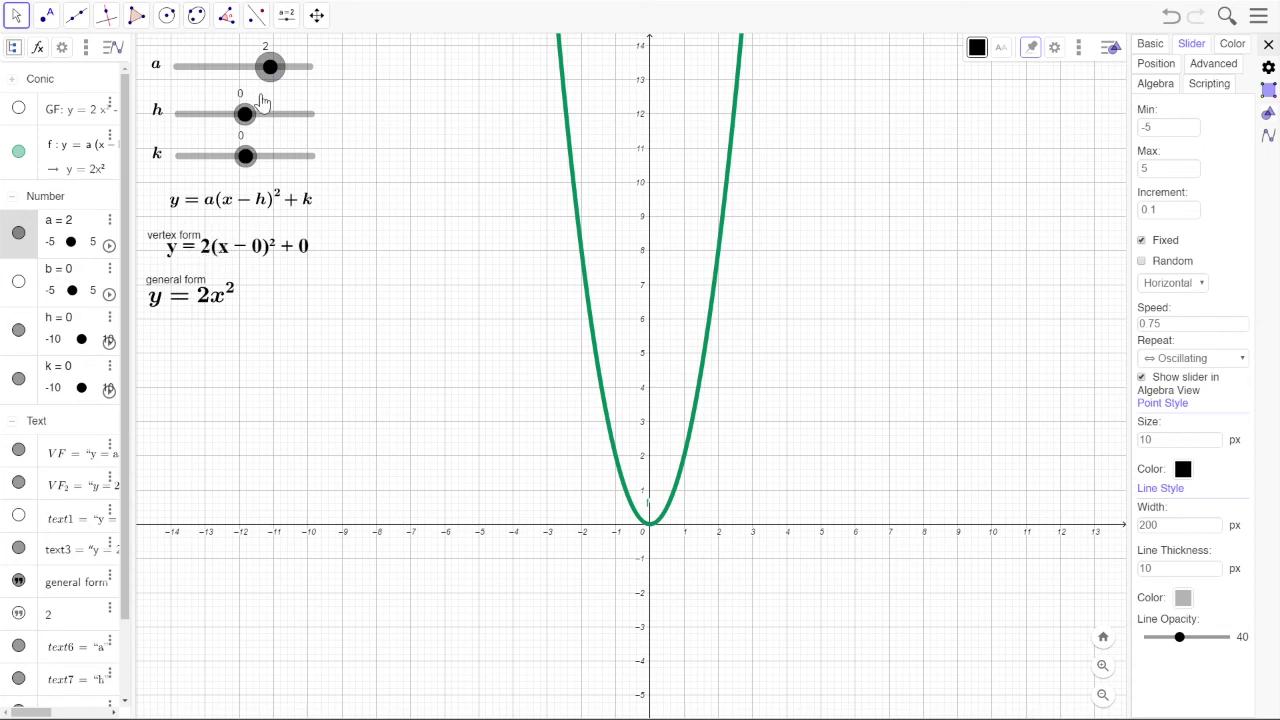
pyautogui.moveTo(268, 74); pyautogui.dragTo(258, 78)
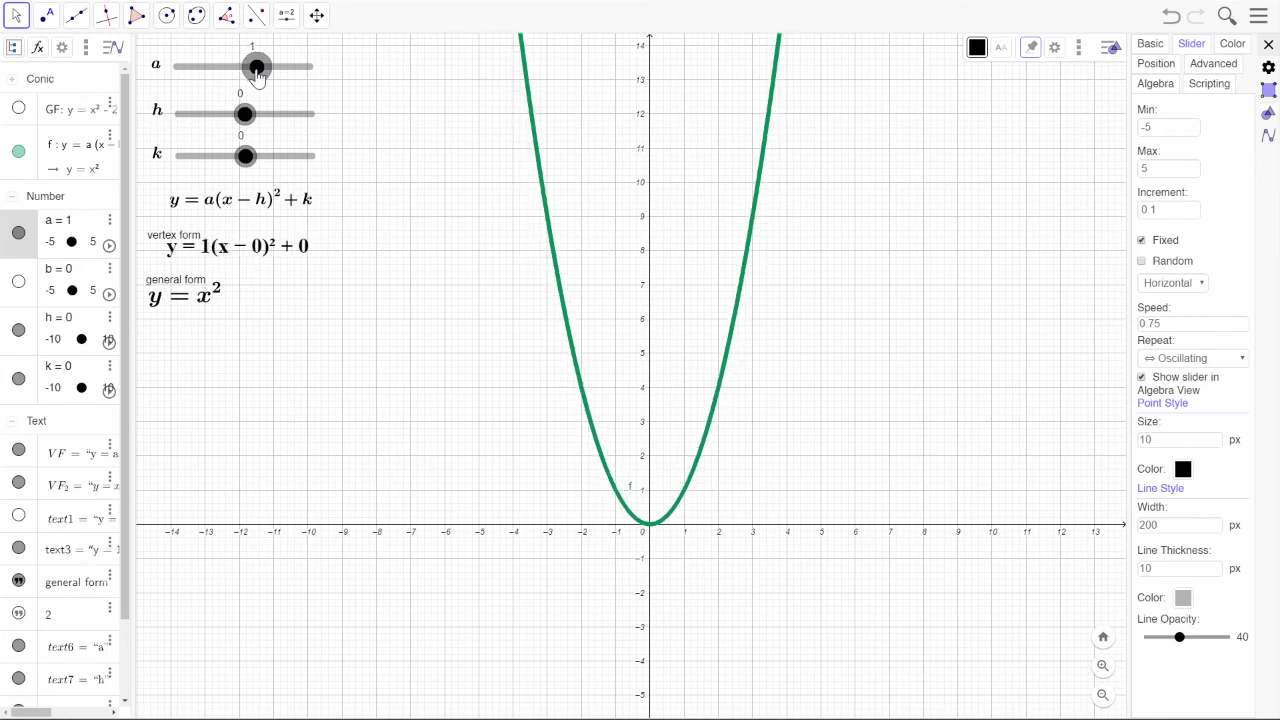
pyautogui.moveTo(258, 75)
pyautogui.mouseDown()
pyautogui.moveTo(318, 82)
pyautogui.moveTo(258, 78)
pyautogui.mouseUp()
# Lower slider a through 0.1 and 0 to −0.2, and raise it to 4.6 to compare the parabola's opening.
pyautogui.moveTo(259, 79); pyautogui.dragTo(246, 80)
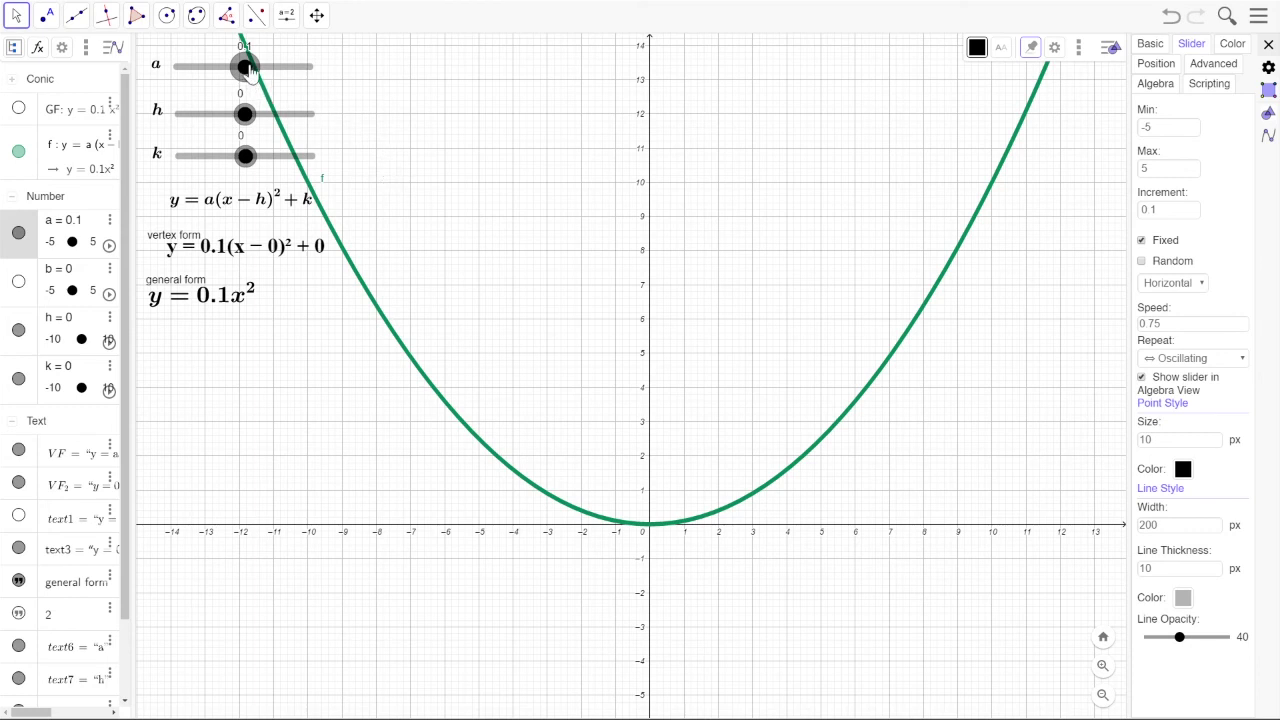
pyautogui.moveTo(247, 68); pyautogui.dragTo(244, 68)
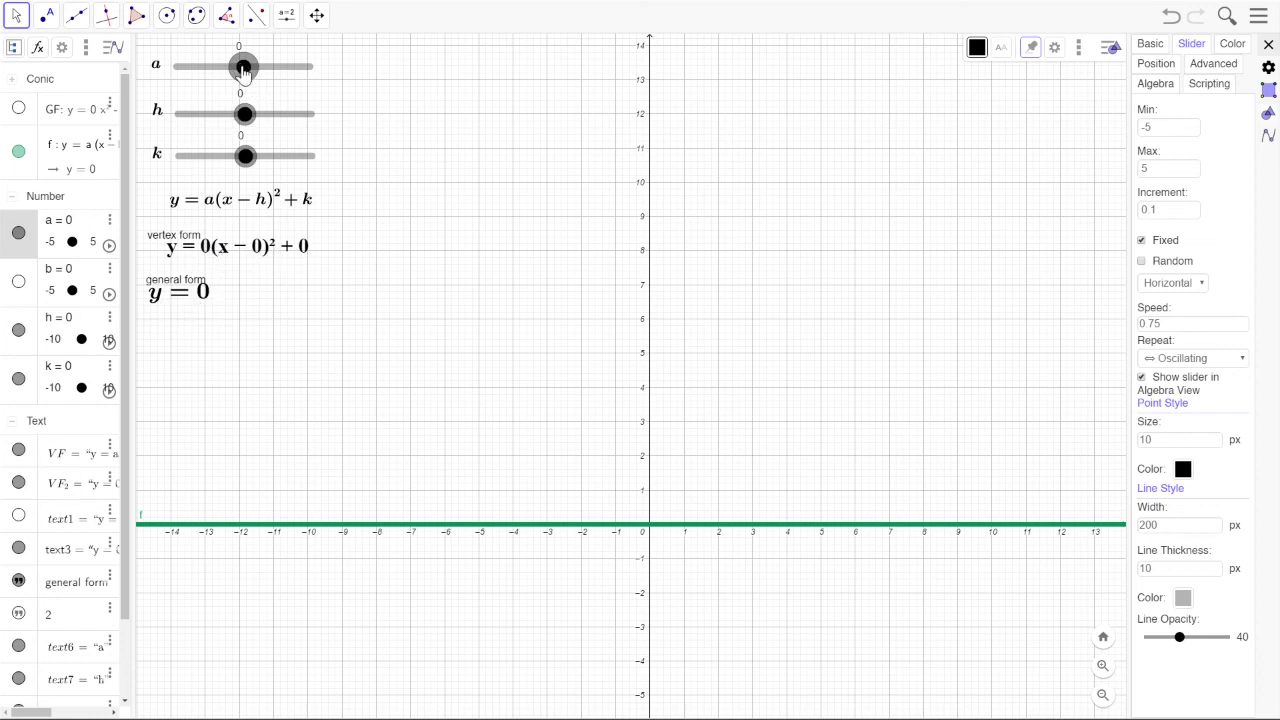
pyautogui.moveTo(244, 72); pyautogui.dragTo(245, 72)
pyautogui.moveTo(440, 180); pyautogui.dragTo(438, 97)
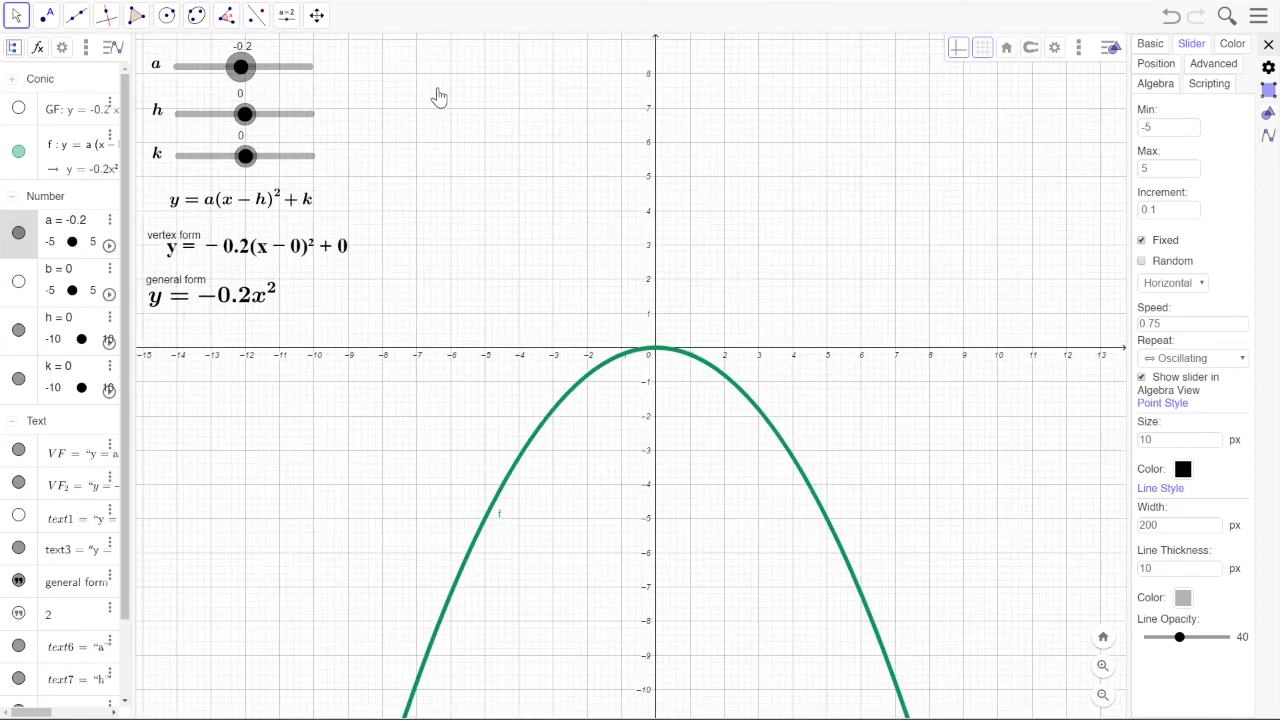
pyautogui.moveTo(241, 67); pyautogui.dragTo(311, 78)
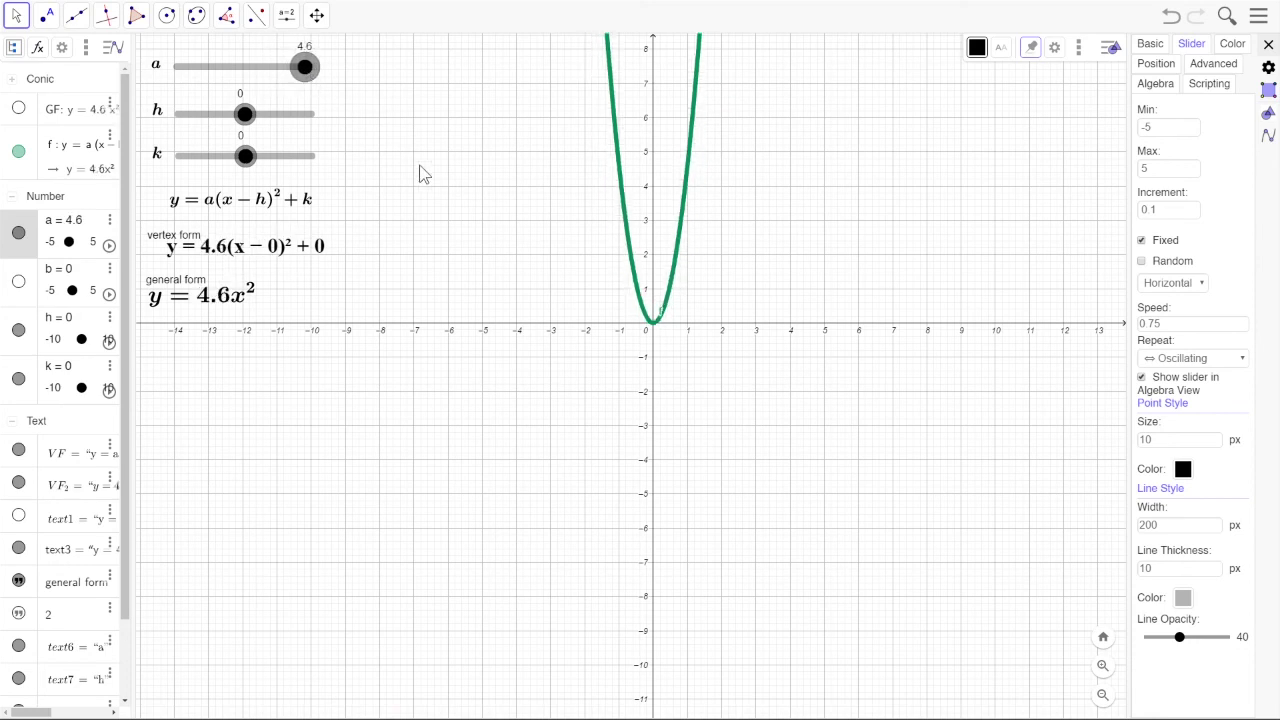
pyautogui.moveTo(410, 267); pyautogui.dragTo(393, 469)
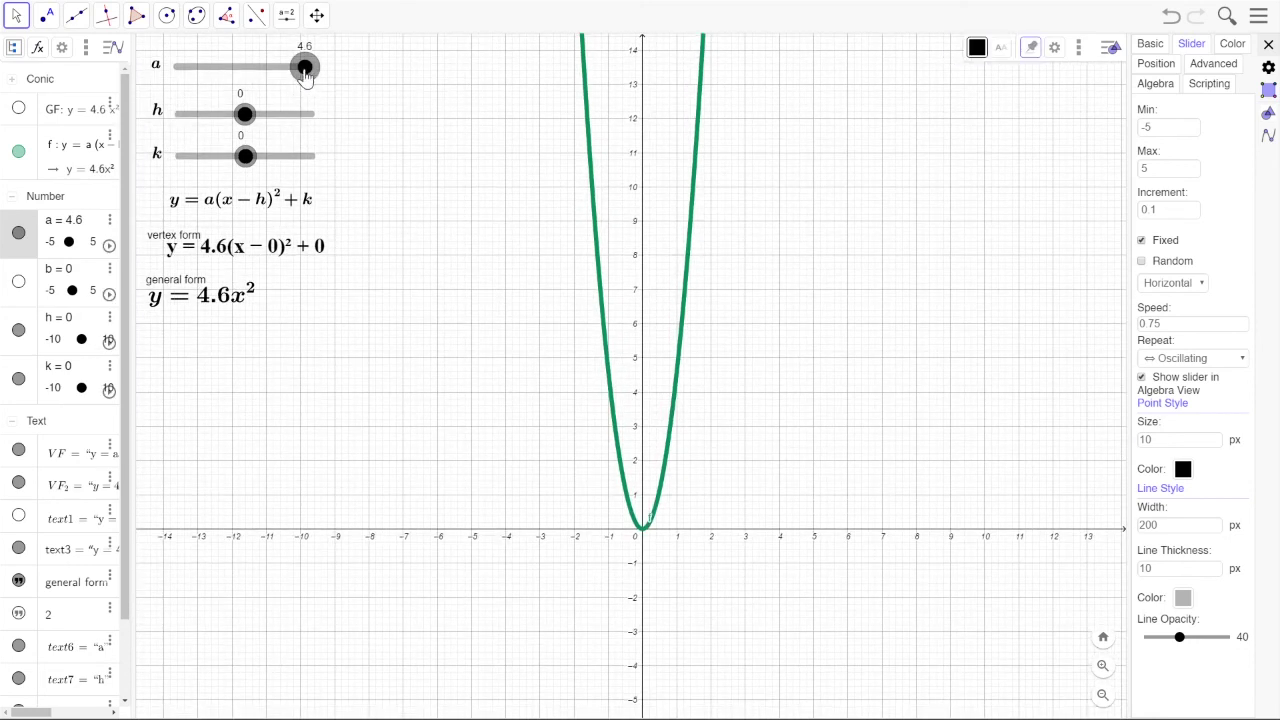
# Set a to 1 and shift the parabola's vertex to (−6, −4) by setting h to −6 and k to −4.
pyautogui.moveTo(305, 78); pyautogui.dragTo(201, 115)
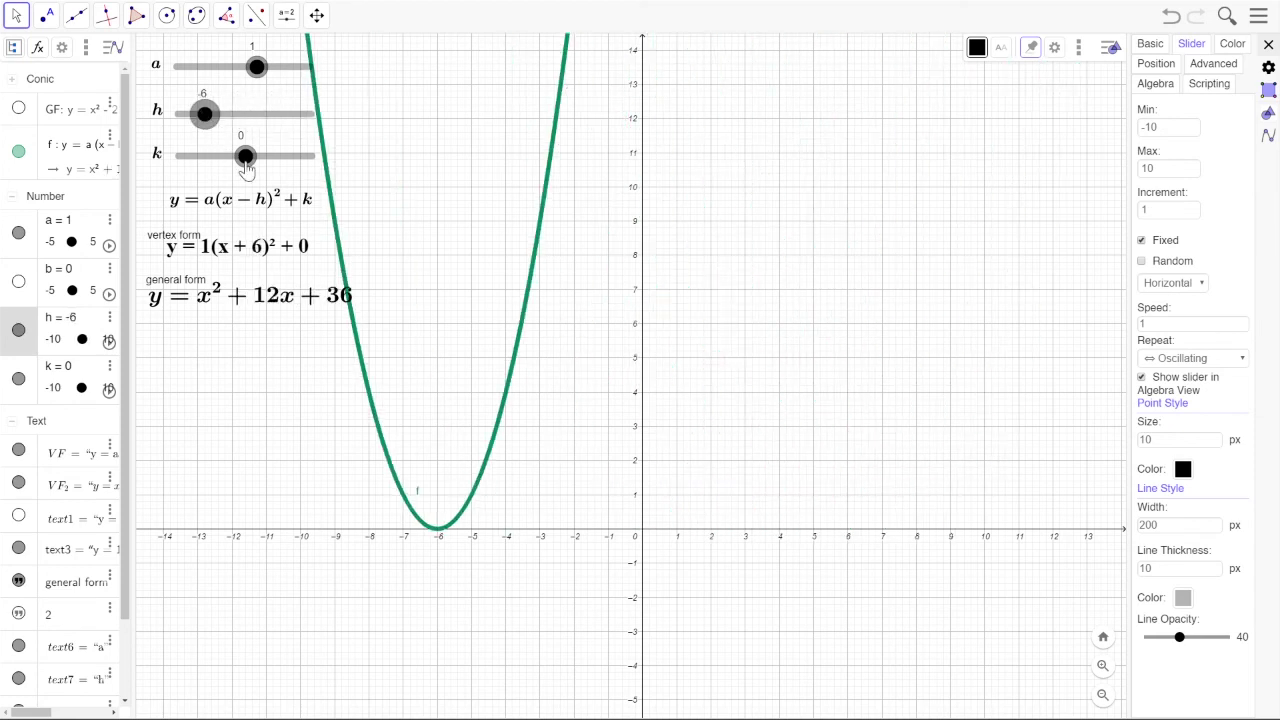
pyautogui.moveTo(245, 160); pyautogui.dragTo(219, 155)
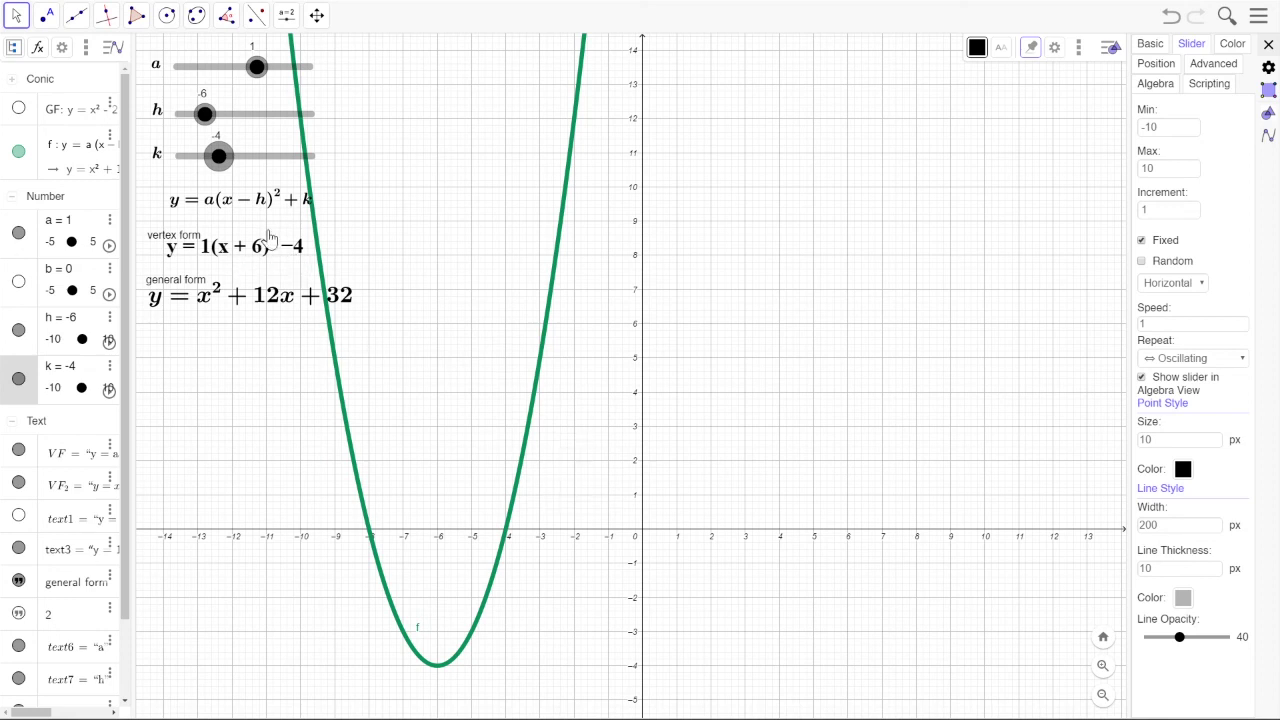
# Reset the k and h sliders to 0 and hide the parabola f.
pyautogui.moveTo(224, 164); pyautogui.dragTo(246, 160)
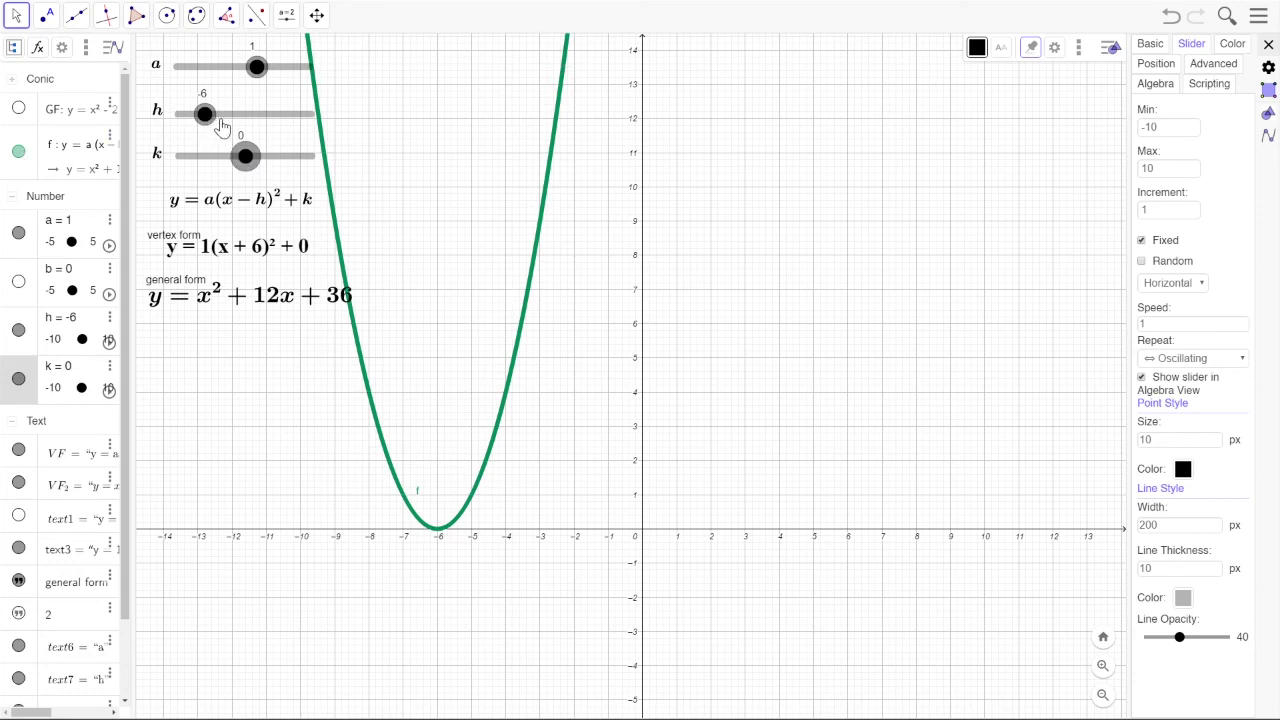
pyautogui.moveTo(212, 126); pyautogui.dragTo(246, 129)
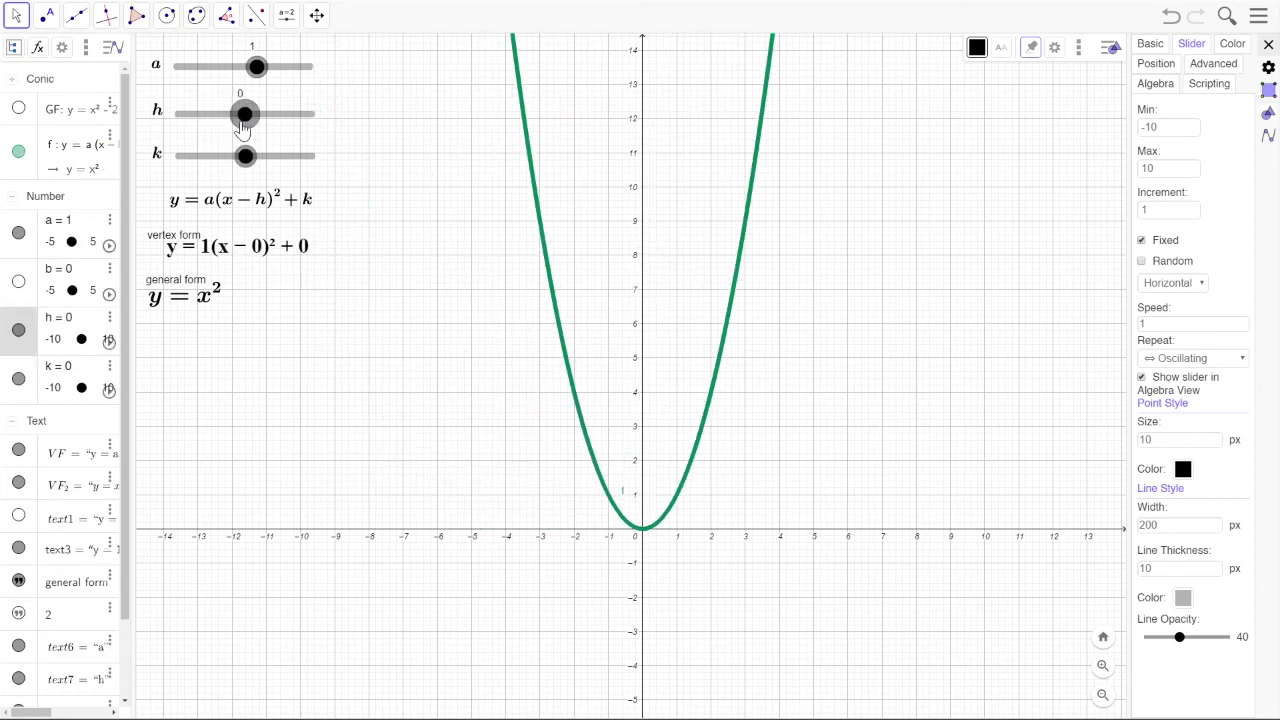
pyautogui.click(19, 153)
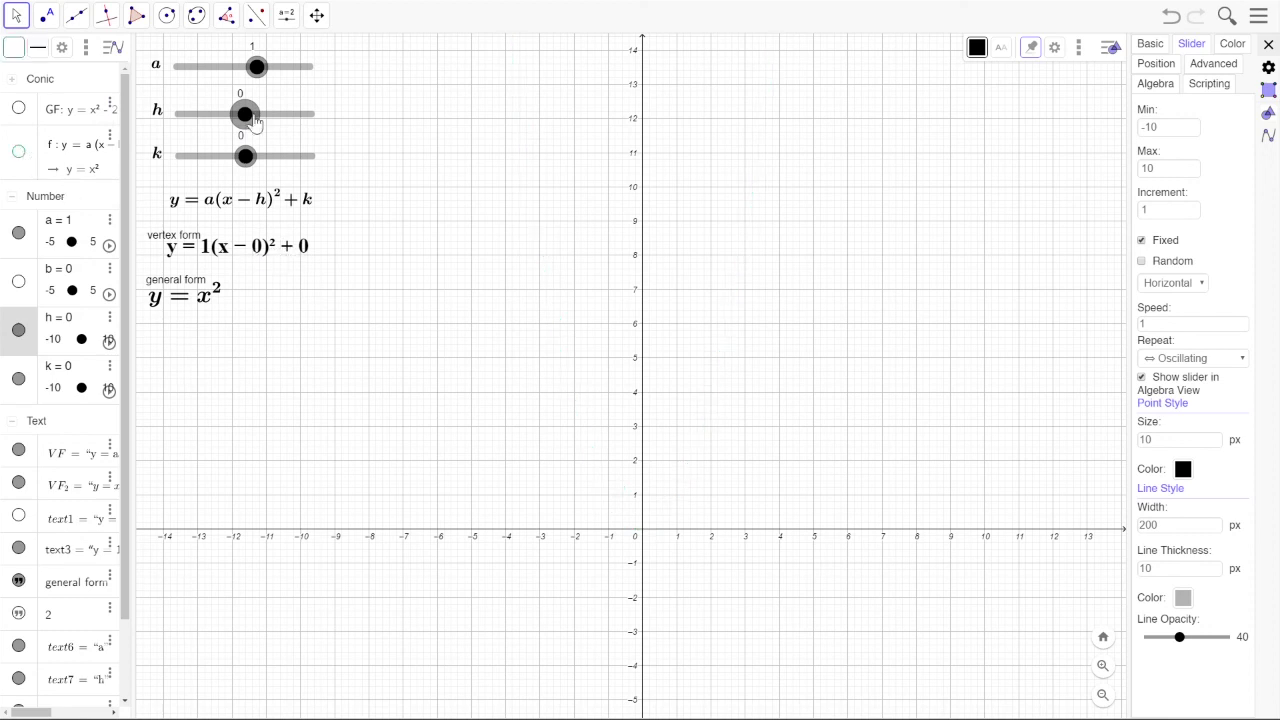
# Set h to 5 and k to −7 while the curve is hidden, and show the parabola f again.
pyautogui.moveTo(247, 121); pyautogui.dragTo(278, 118)
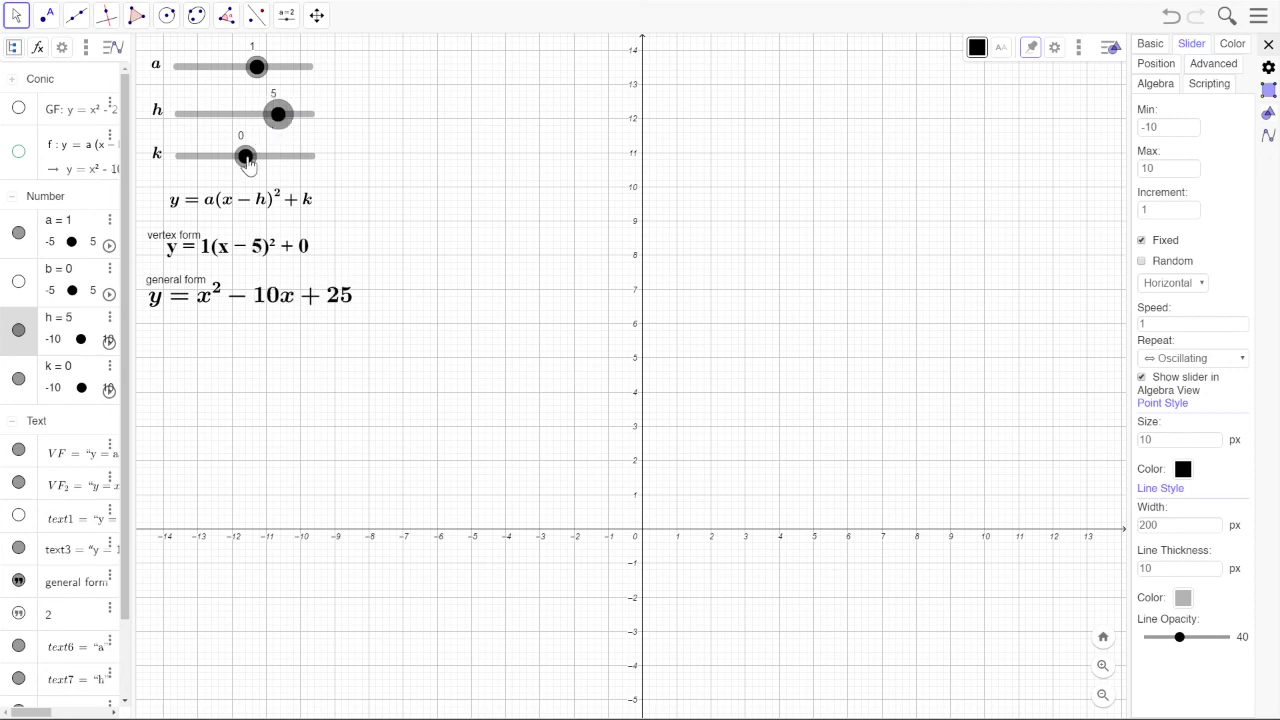
pyautogui.moveTo(246, 160); pyautogui.dragTo(198, 170)
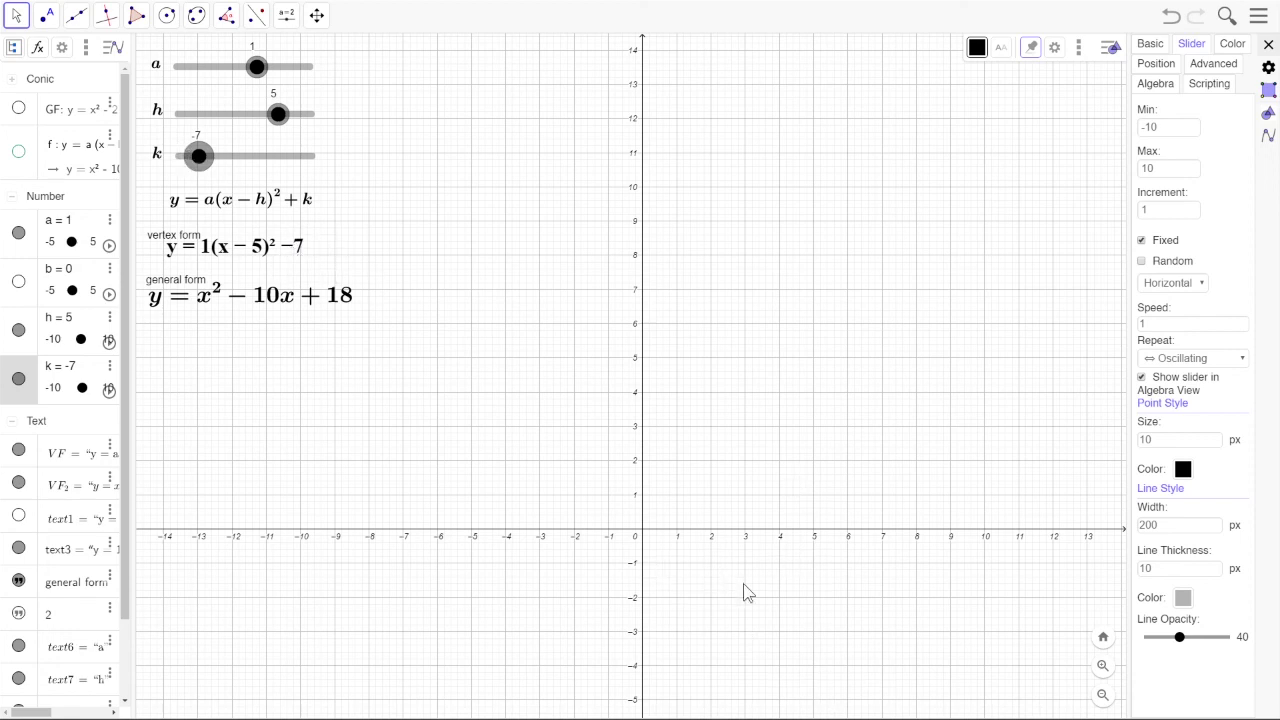
pyautogui.moveTo(744, 585); pyautogui.dragTo(591, 254)
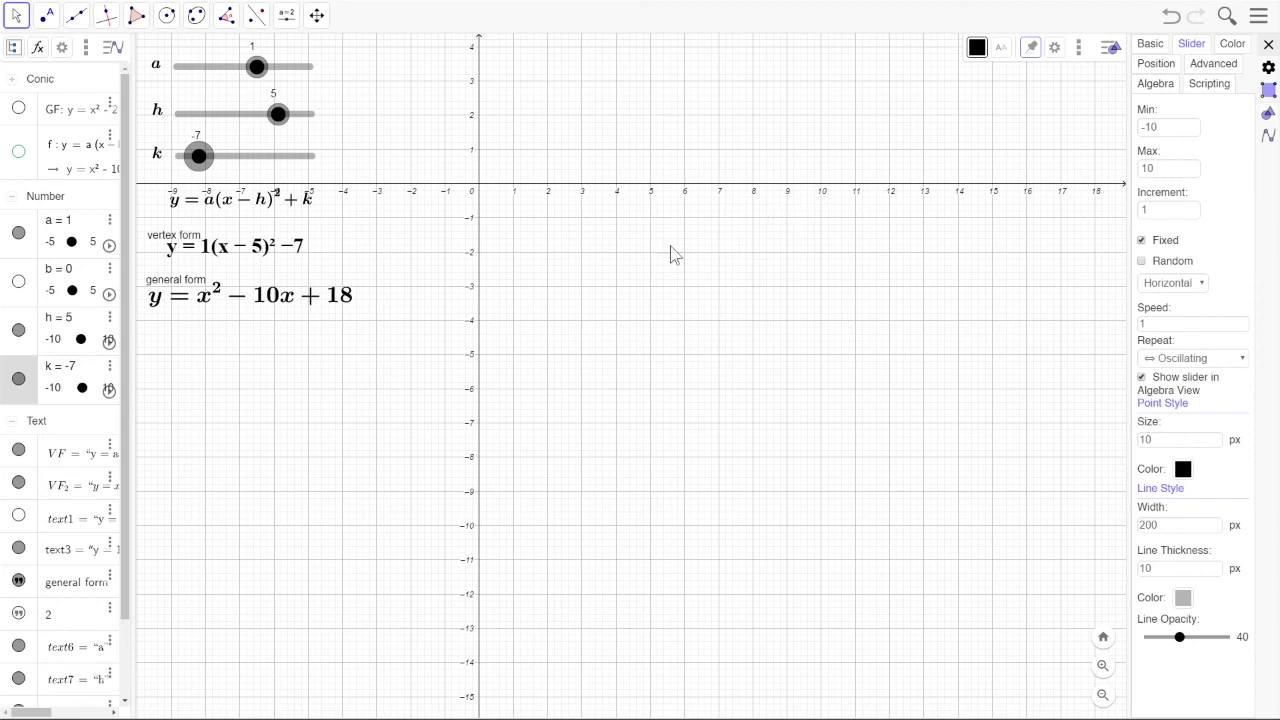
pyautogui.click(19, 153)
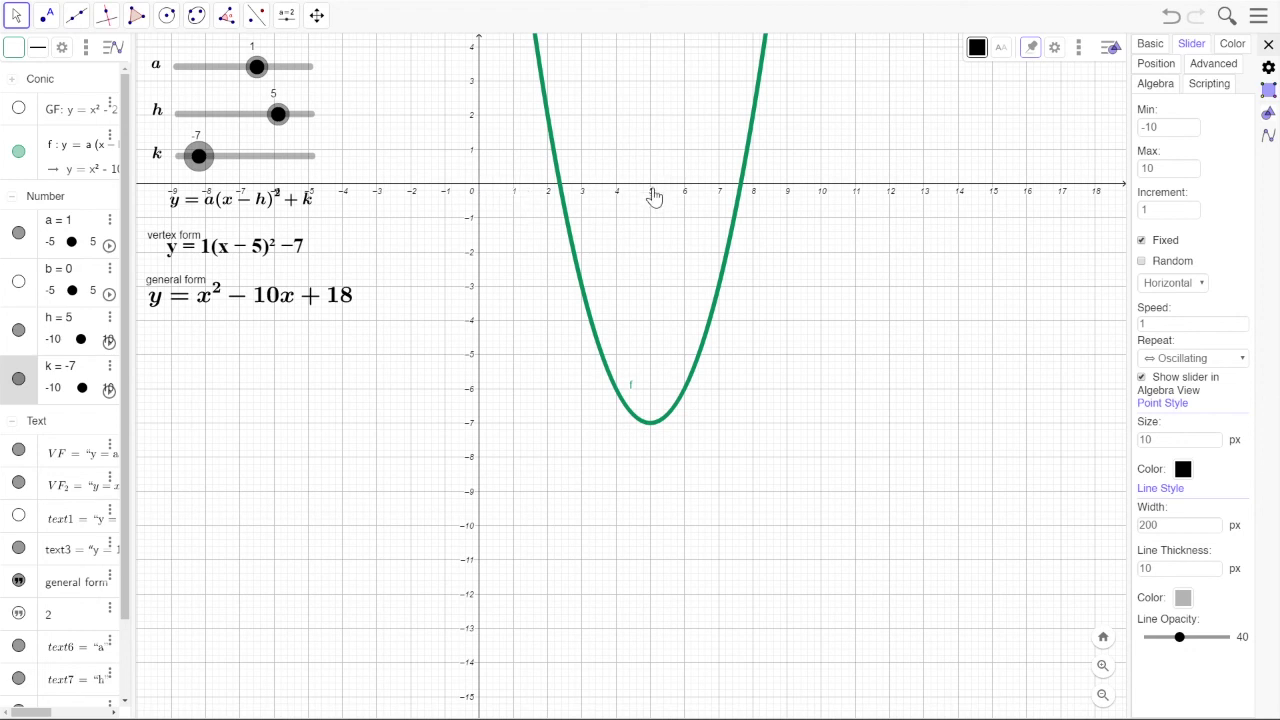
pyautogui.moveTo(563, 288); pyautogui.dragTo(620, 478)
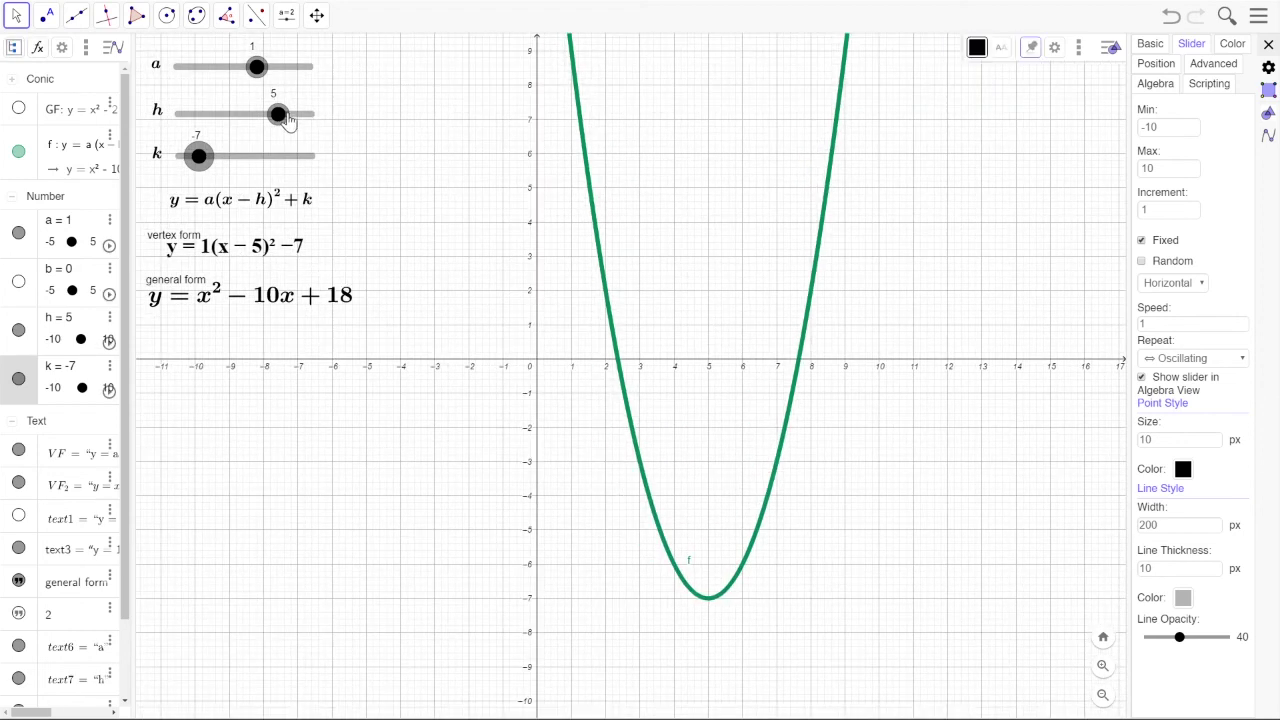
# Set the parabola's h to 3 and k to 7, and hide the parabola f.
pyautogui.moveTo(281, 120); pyautogui.dragTo(267, 122)
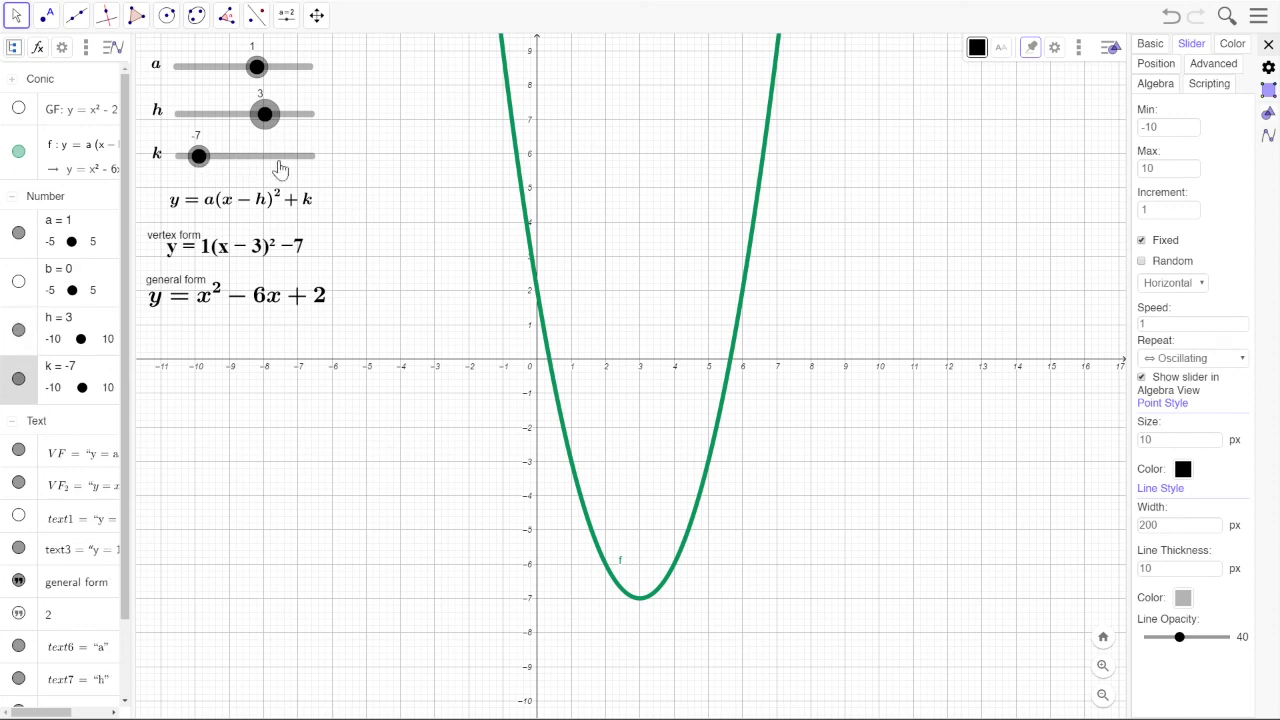
pyautogui.moveTo(281, 166); pyautogui.dragTo(293, 158)
pyautogui.click(20, 153)
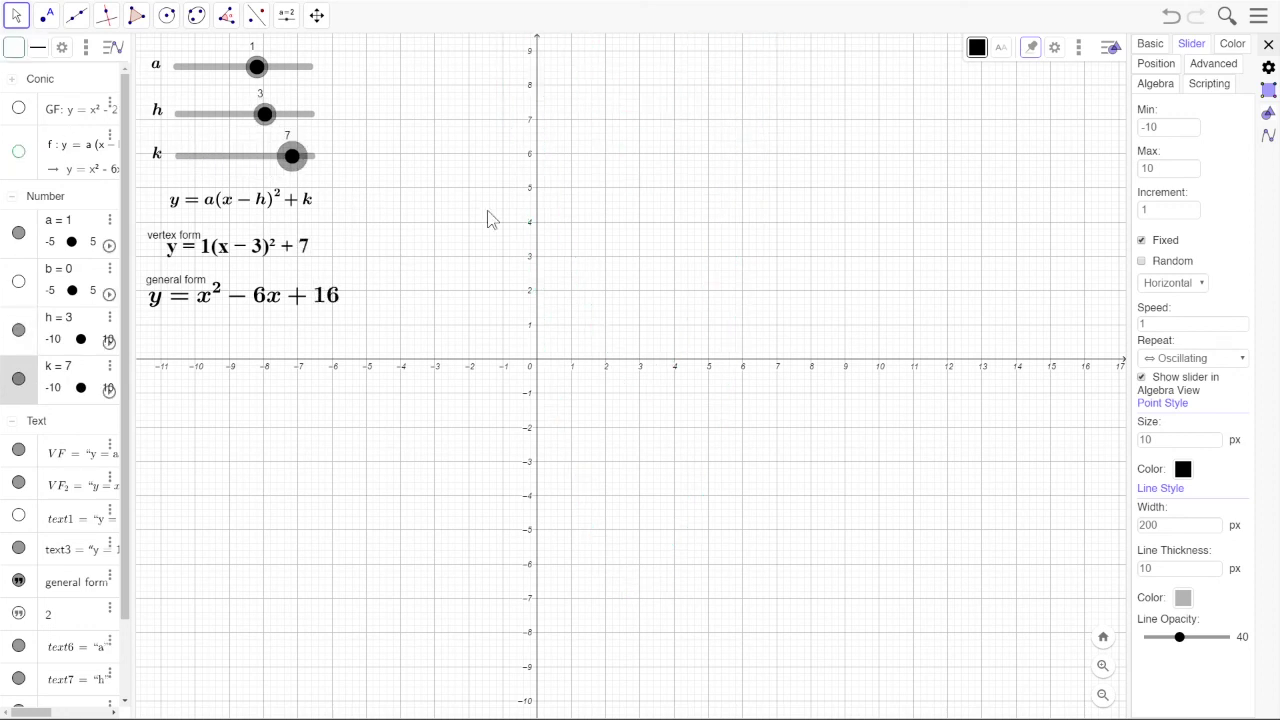
# Set k to 10 and h to −10 while the parabola f is hidden.
pyautogui.moveTo(437, 286); pyautogui.dragTo(431, 429)
pyautogui.moveTo(291, 166); pyautogui.dragTo(318, 152)
pyautogui.click(174, 114)
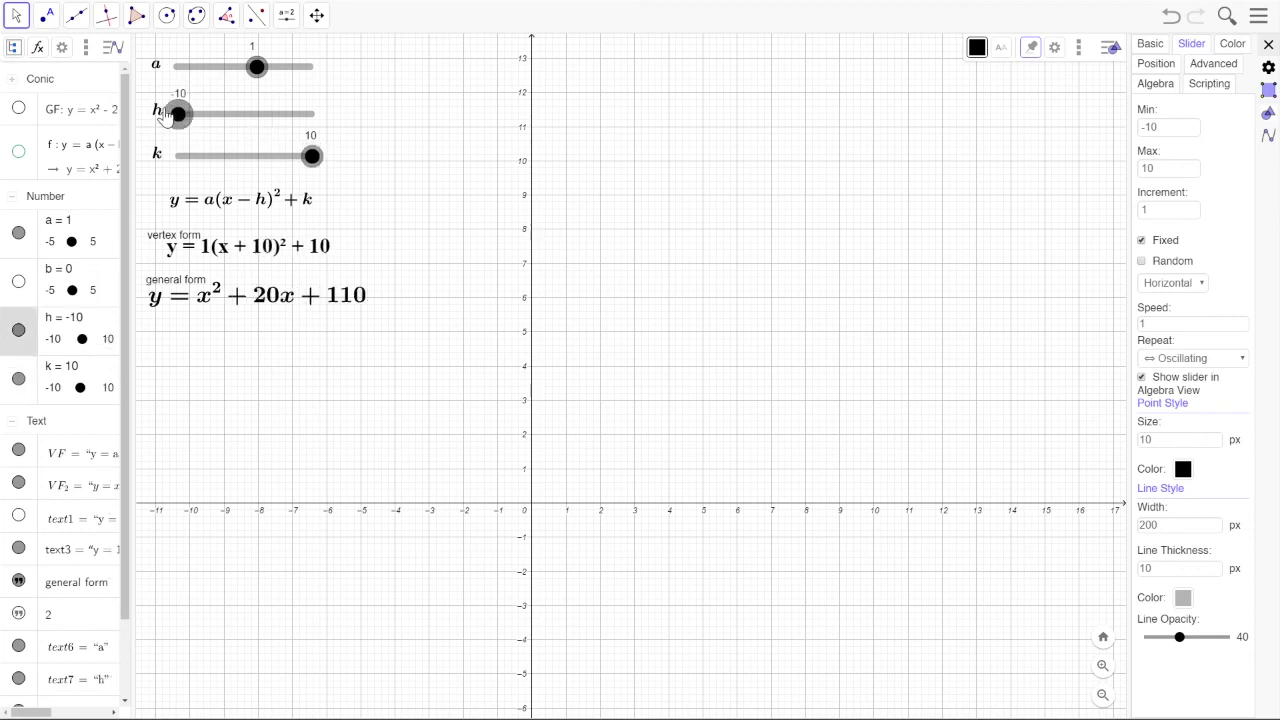
pyautogui.moveTo(440, 130); pyautogui.dragTo(474, 231)
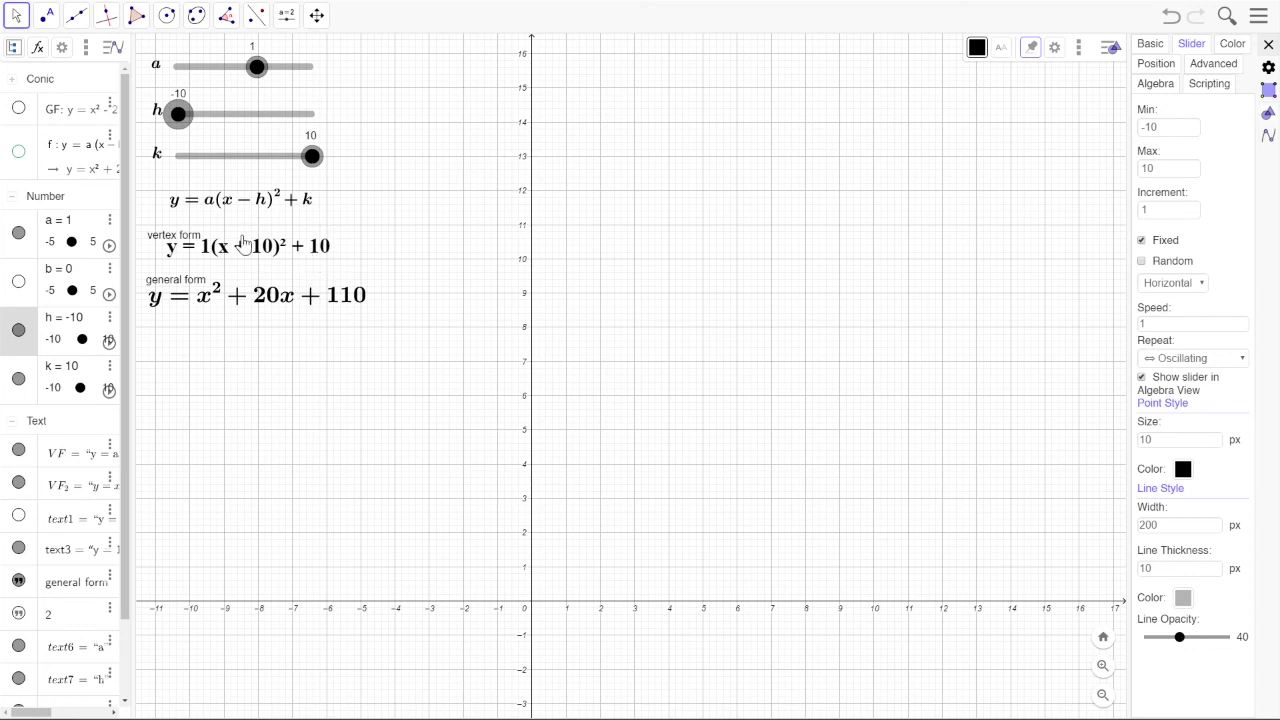
pyautogui.moveTo(437, 264); pyautogui.dragTo(452, 198)
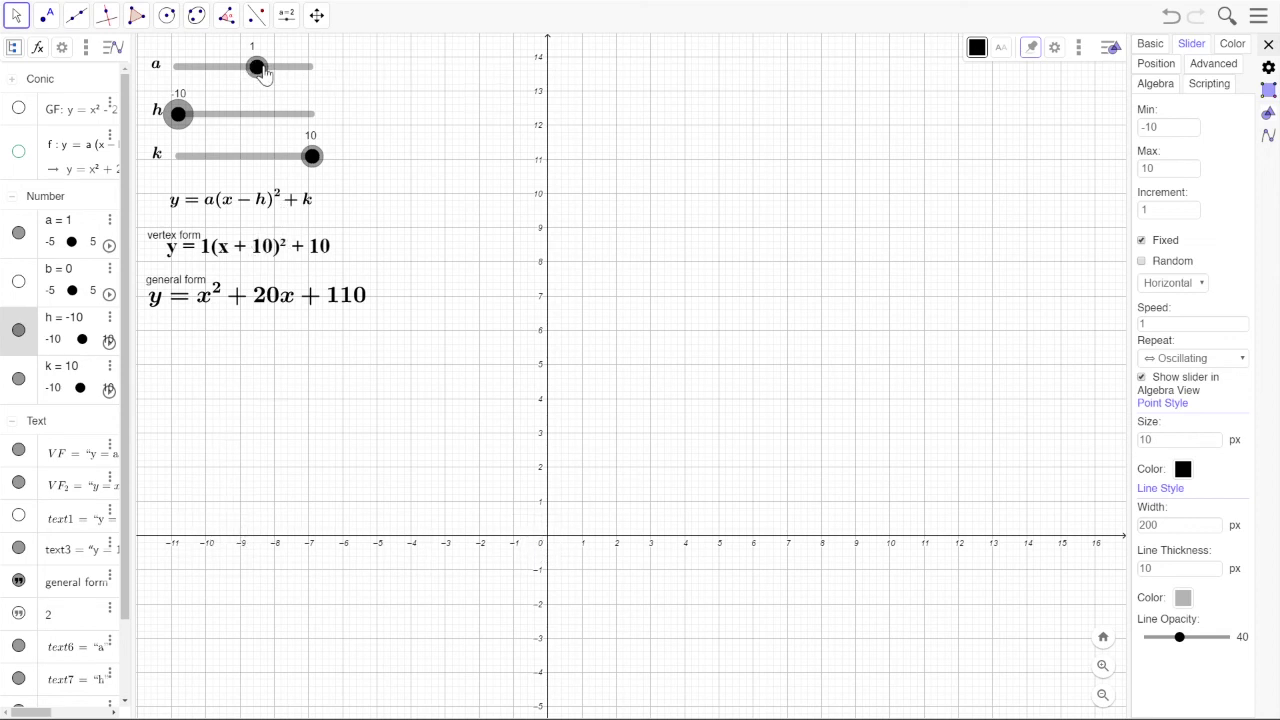
# Set a to −1 to flip the parabola, and show the parabola f again.
pyautogui.moveTo(253, 68); pyautogui.dragTo(231, 76)
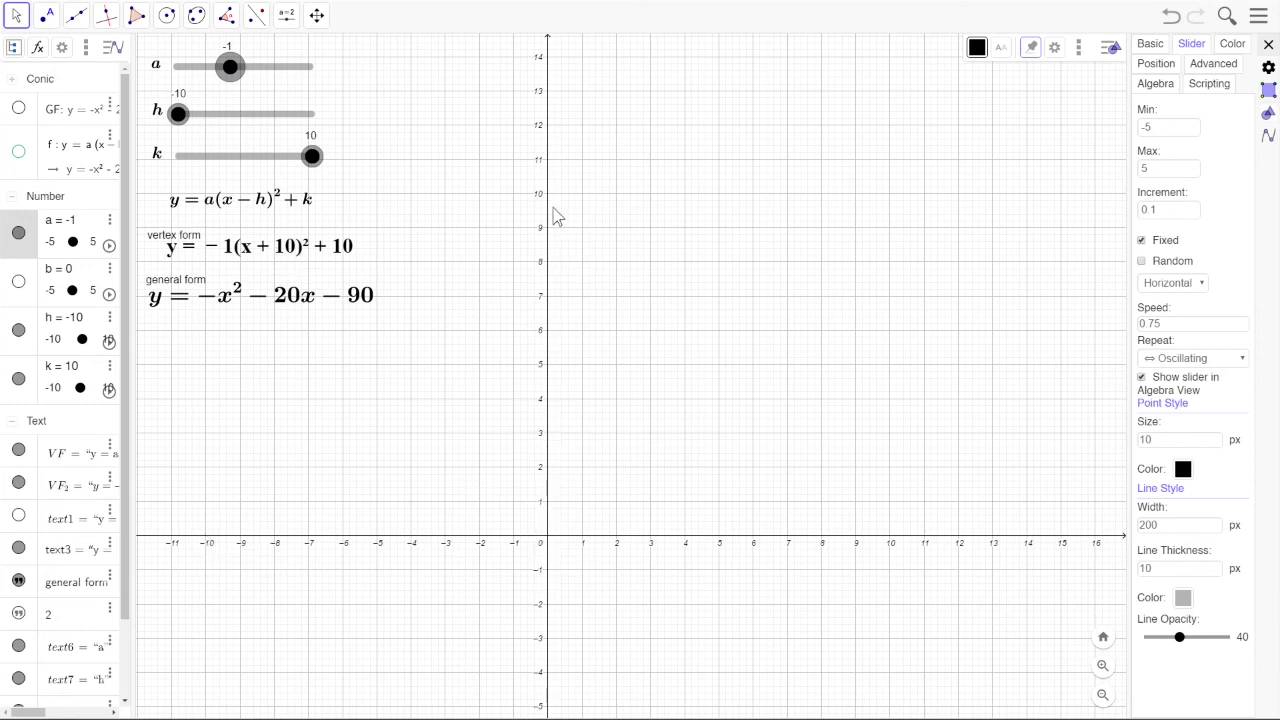
pyautogui.moveTo(466, 350); pyautogui.dragTo(578, 401)
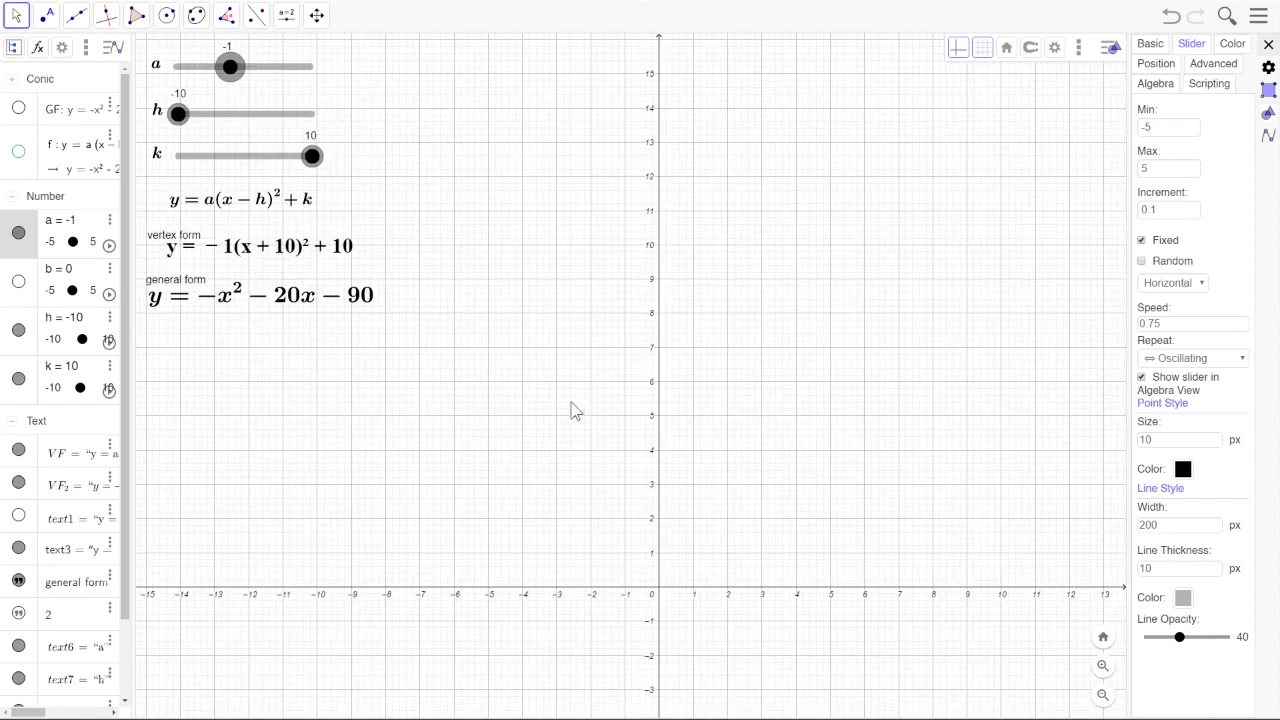
pyautogui.click(15, 150)
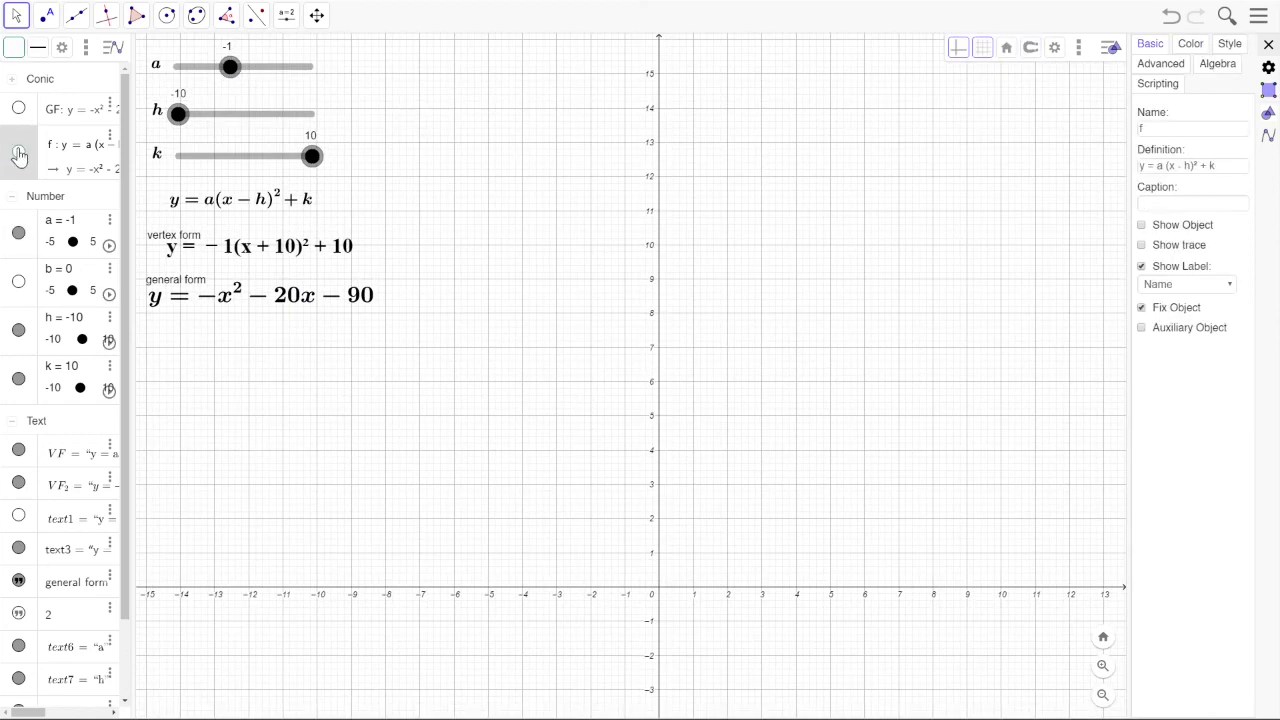
pyautogui.click(16, 150)
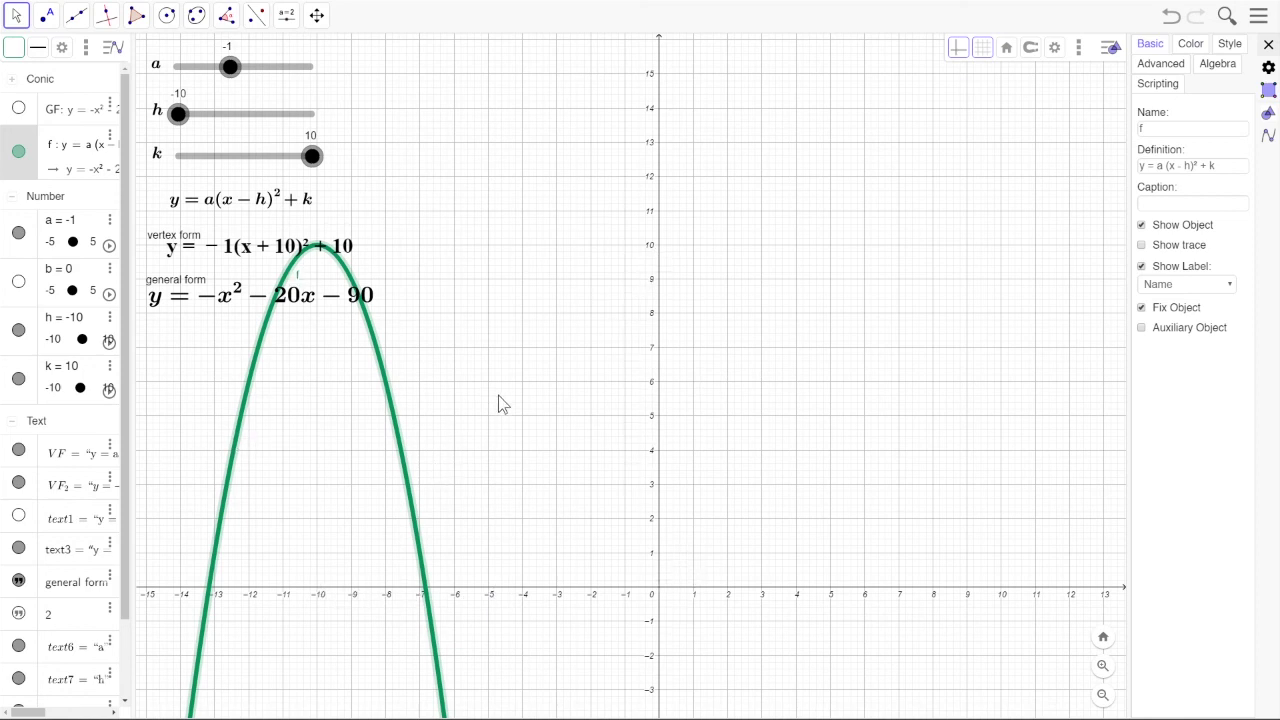
pyautogui.moveTo(498, 395); pyautogui.dragTo(675, 446)
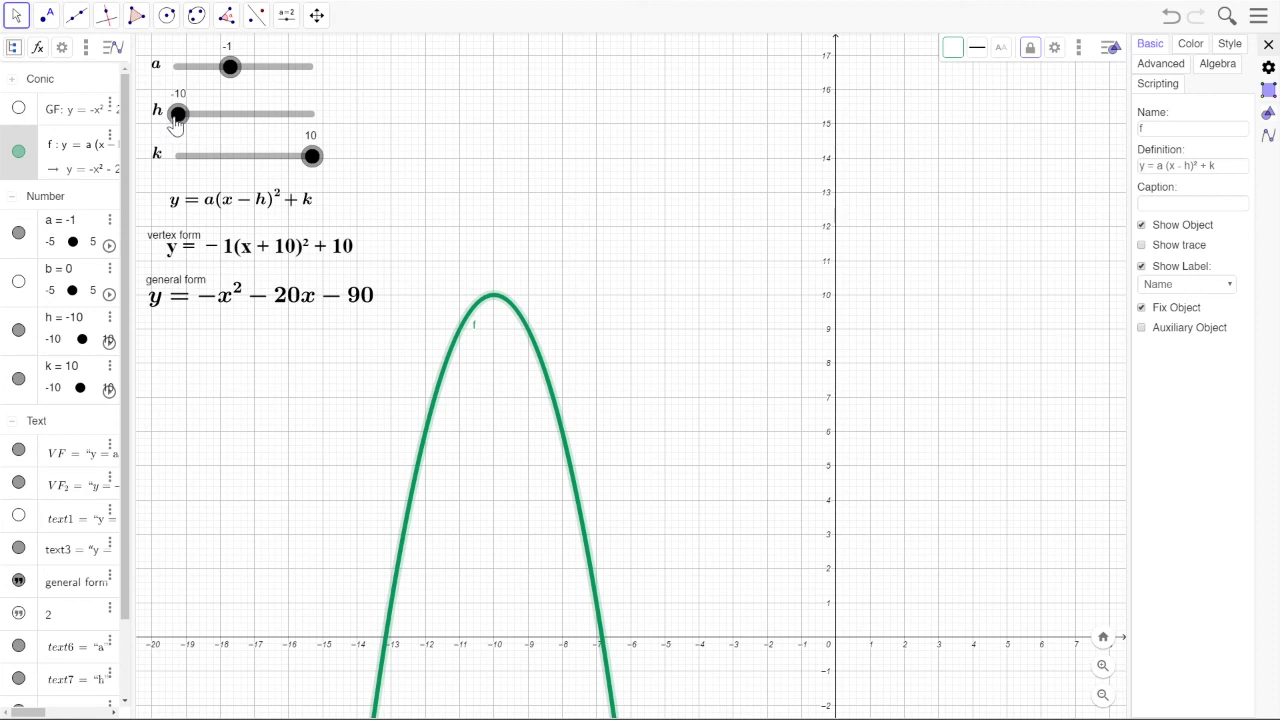
# Move the downward parabola's vertex to the origin by setting h and k to 0.
pyautogui.moveTo(176, 116); pyautogui.dragTo(245, 126)
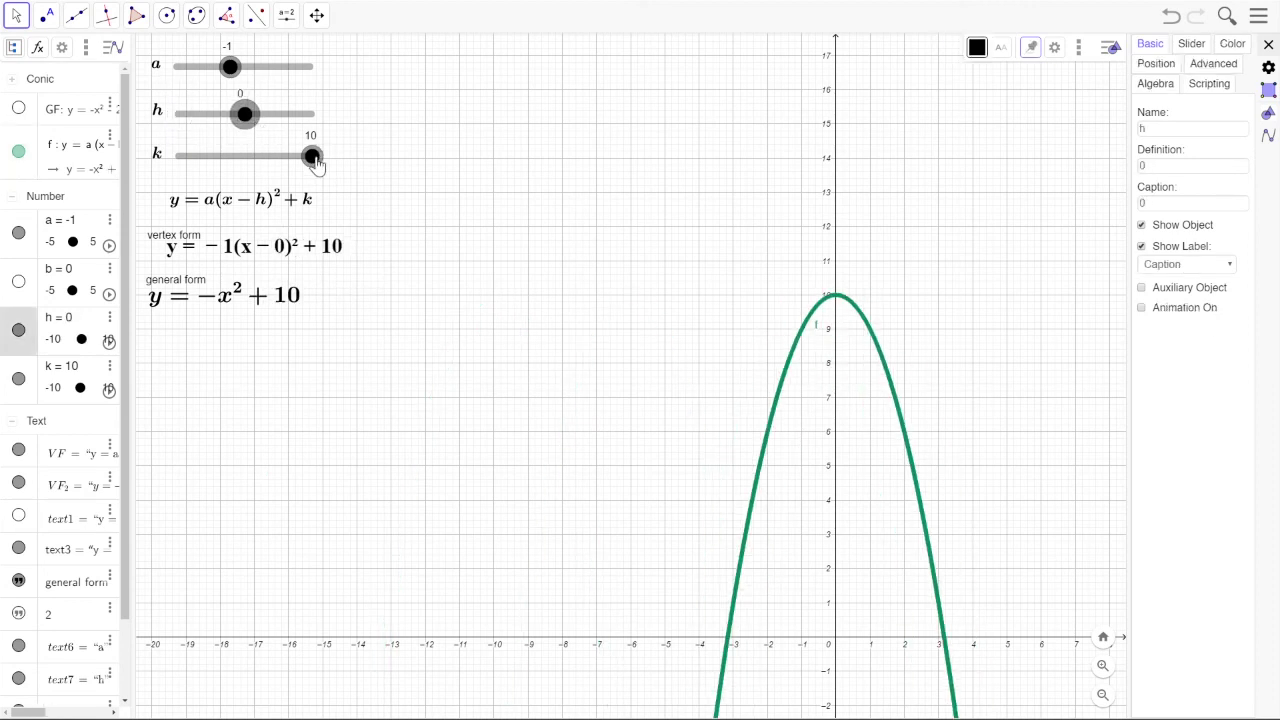
pyautogui.moveTo(312, 156); pyautogui.dragTo(247, 174)
pyautogui.moveTo(589, 429); pyautogui.dragTo(600, 312)
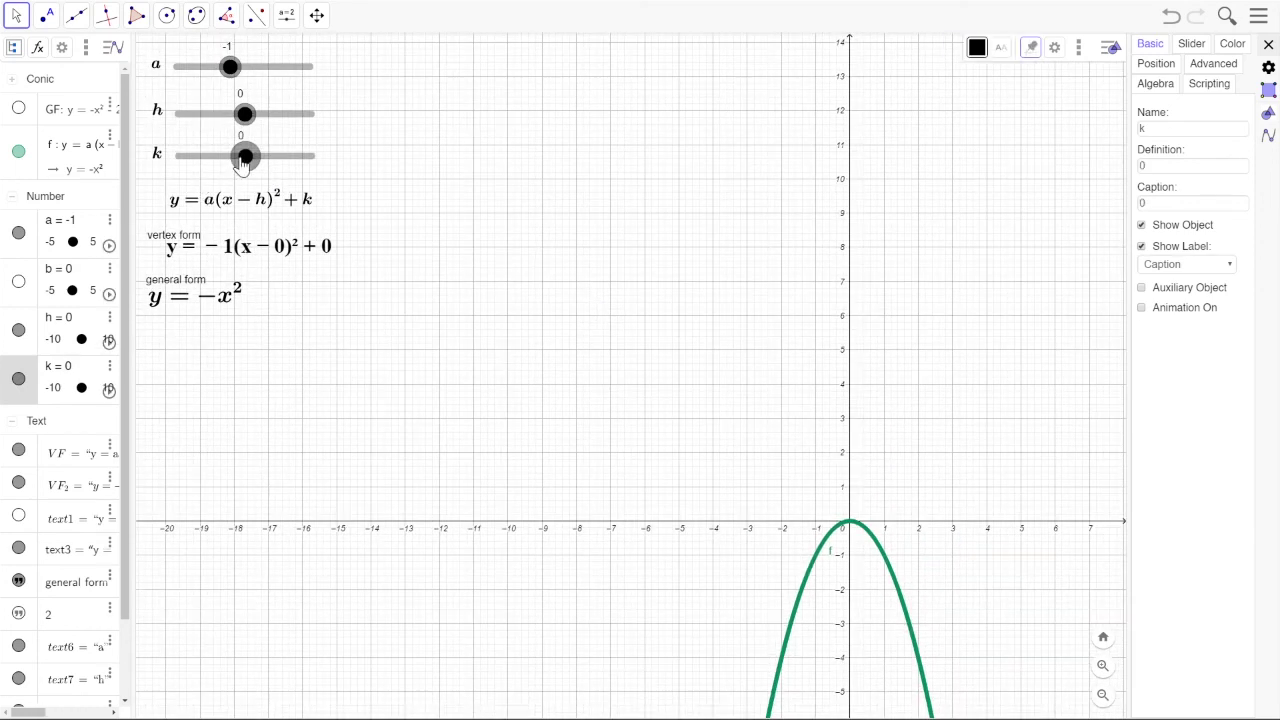
# Shift the parabola's vertex up and across to (−10, 10) by setting k to 10 and h to −10.
pyautogui.moveTo(242, 165); pyautogui.dragTo(334, 177)
pyautogui.click(247, 117)
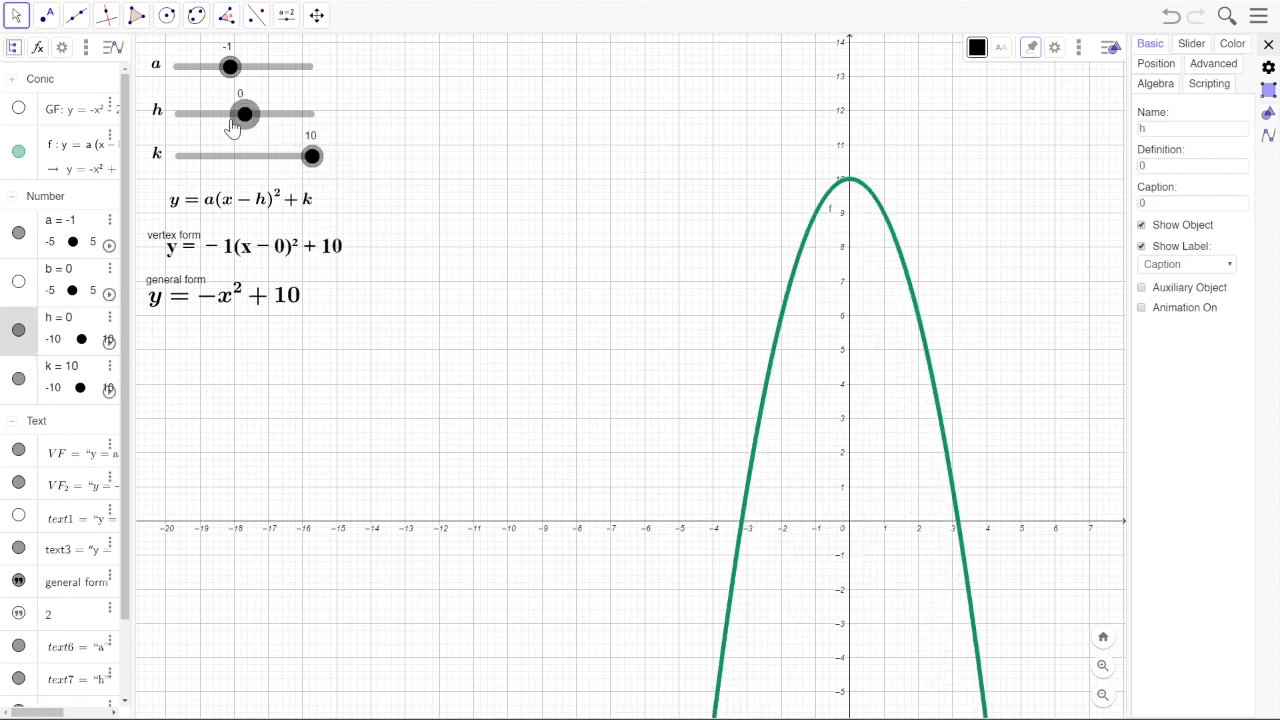
pyautogui.moveTo(217, 126); pyautogui.dragTo(146, 120)
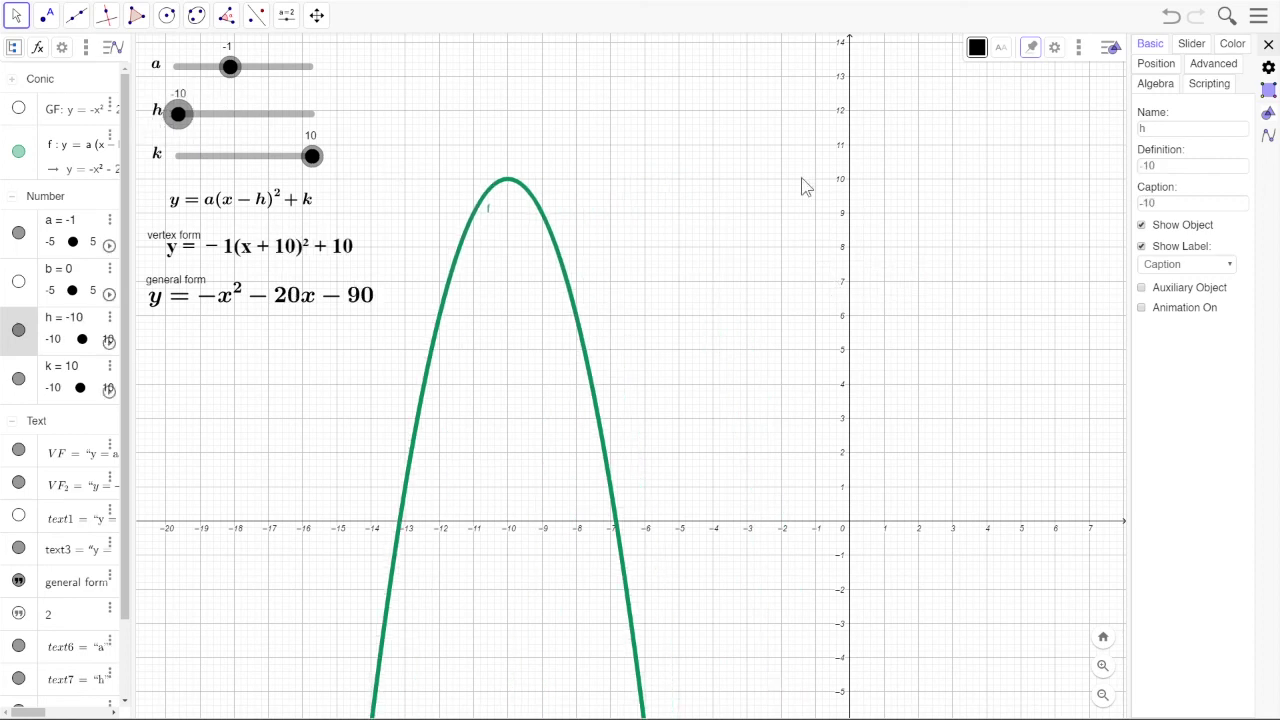
pyautogui.moveTo(705, 145); pyautogui.dragTo(730, 240)
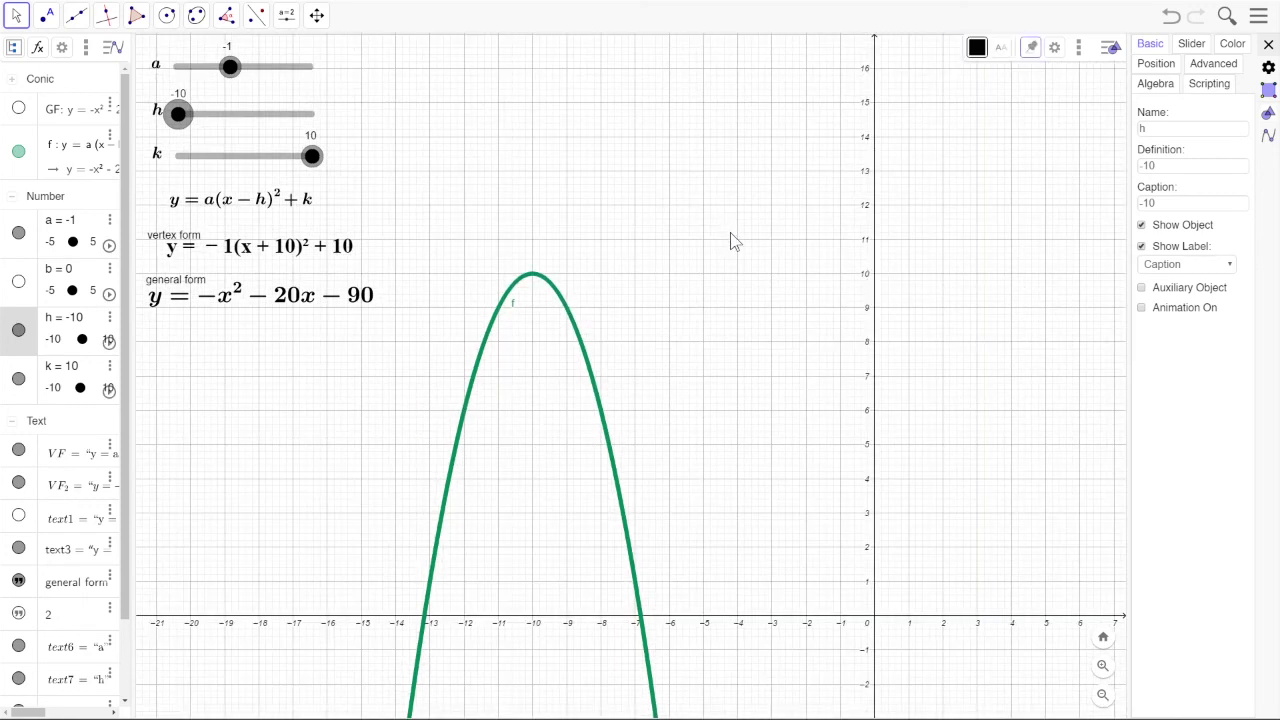